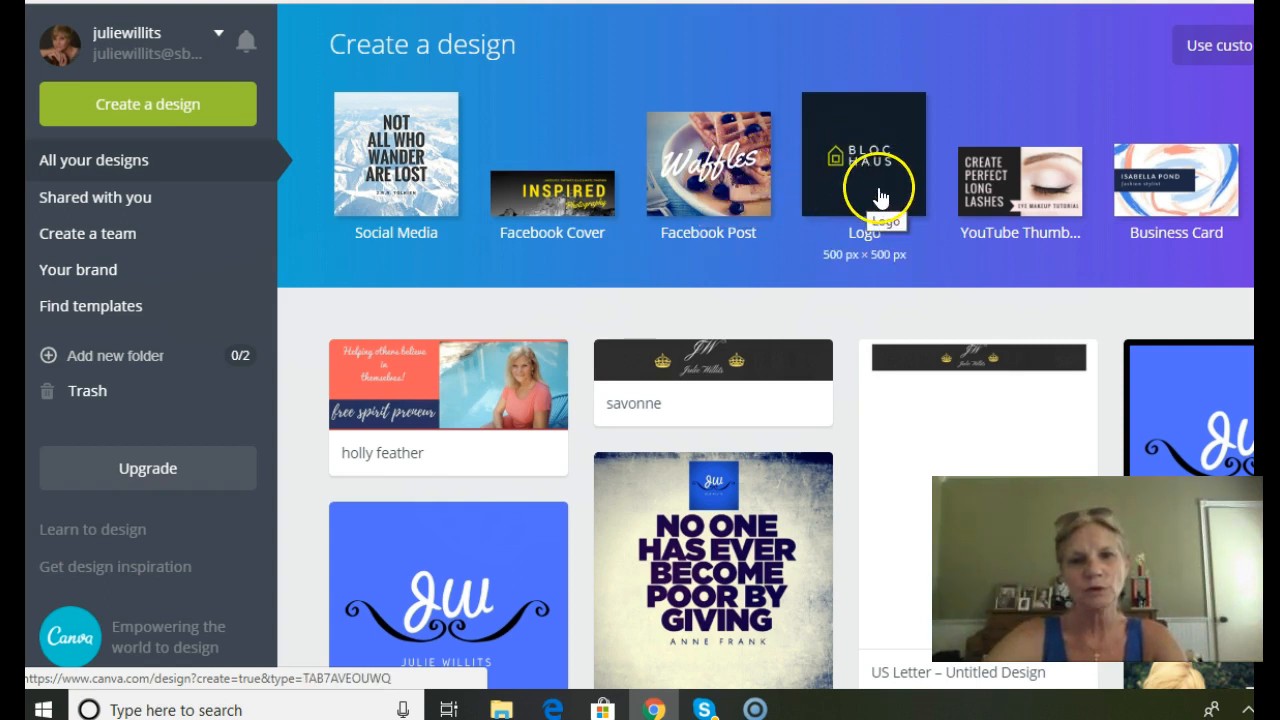
# Create a YouTube Thumbnail design and apply the "Create Perfect Long Lashes" layout.
pyautogui.click(1032, 203)
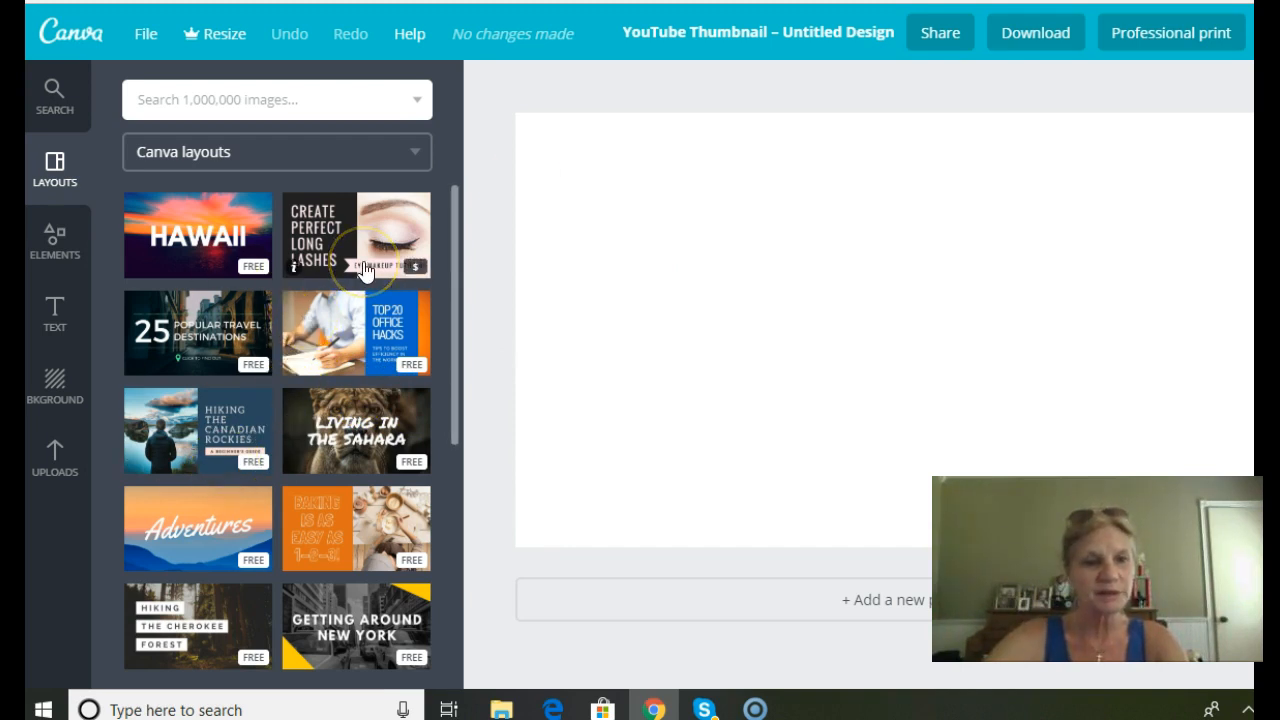
pyautogui.scroll(-3, 365, 270)
pyautogui.click(333, 358)
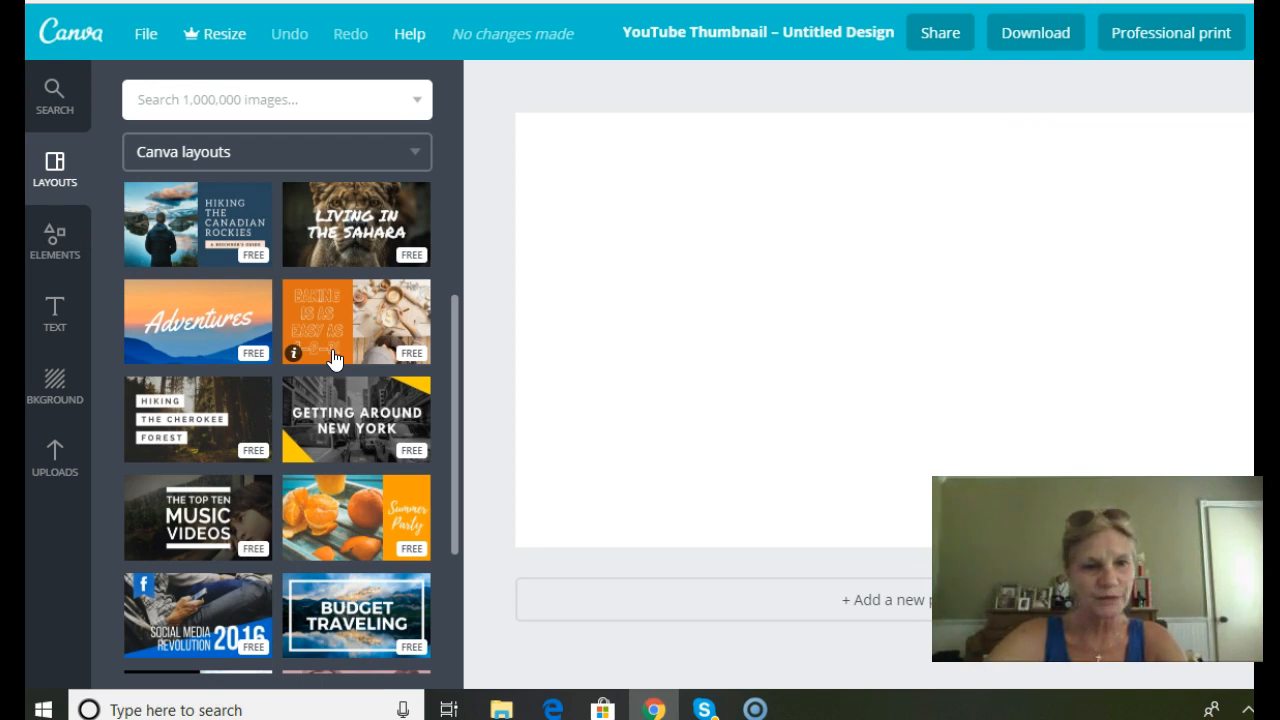
pyautogui.click(300, 514)
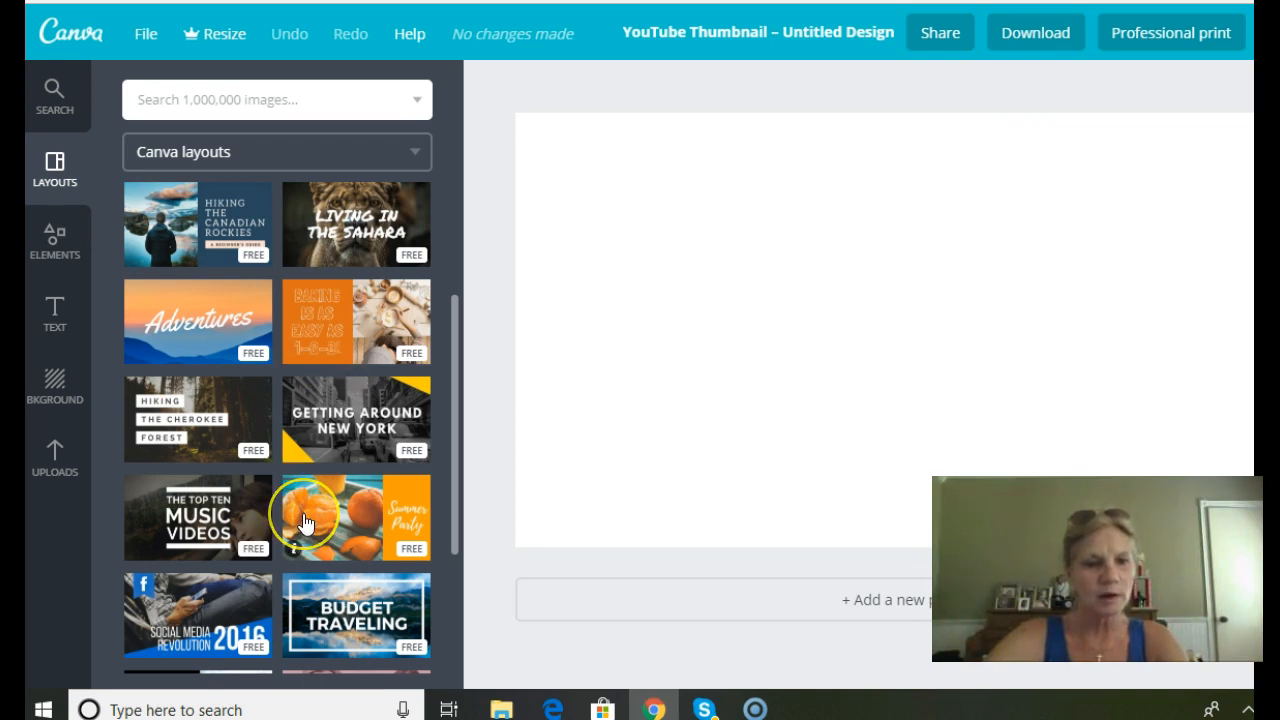
pyautogui.scroll(-2, 302, 518)
pyautogui.scroll(5, 305, 523)
pyautogui.click(337, 243)
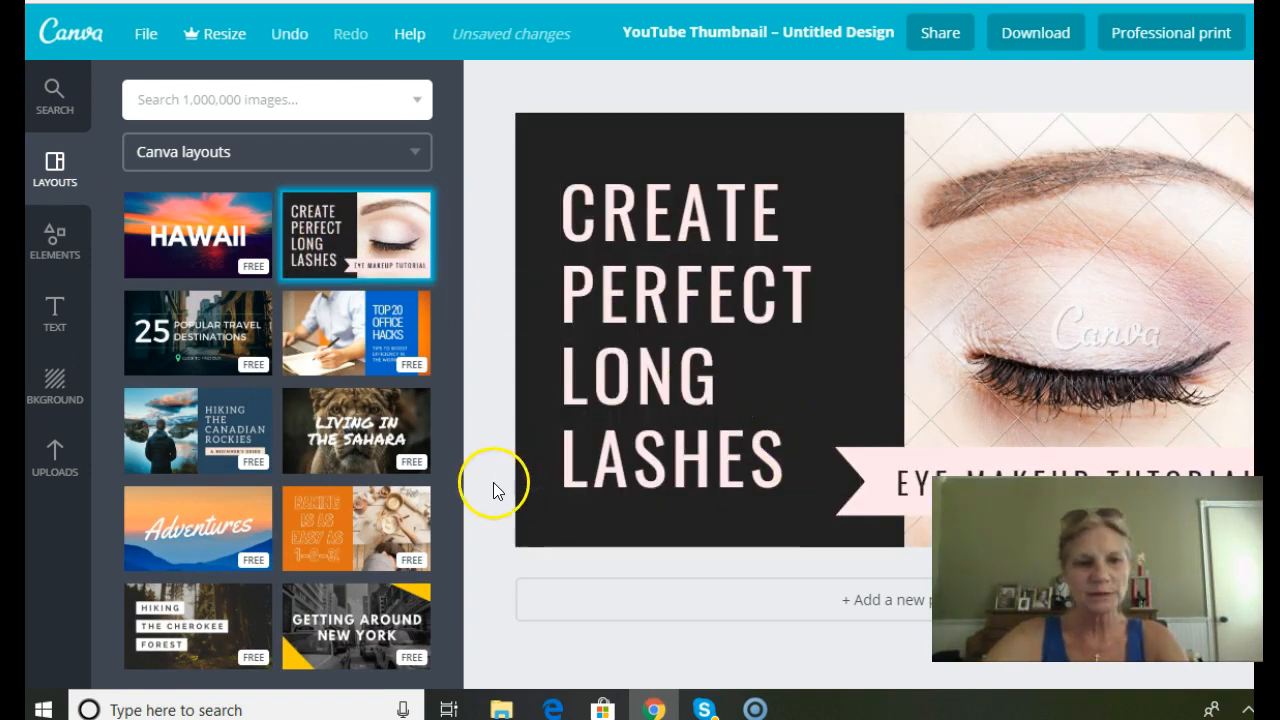
# Replace the layout's eye photo with the uploaded photo of the woman by the pool.
pyautogui.click(56, 462)
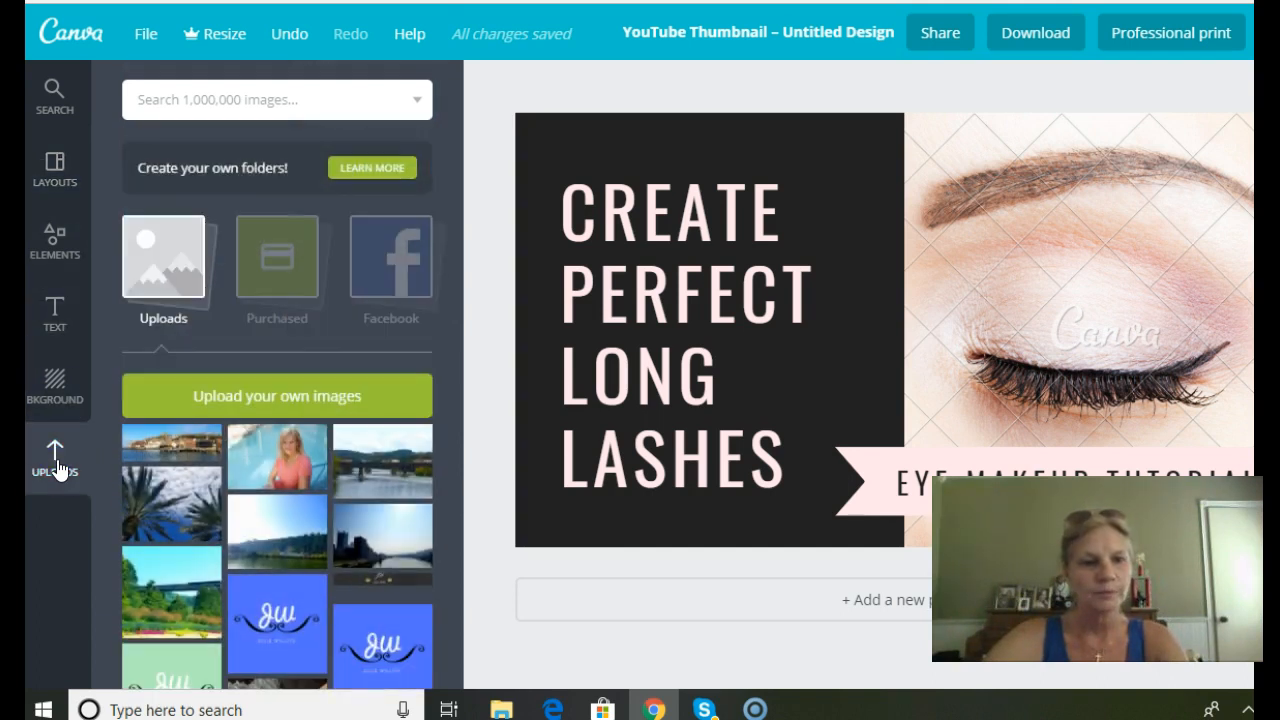
pyautogui.moveTo(278, 452); pyautogui.dragTo(948, 245)
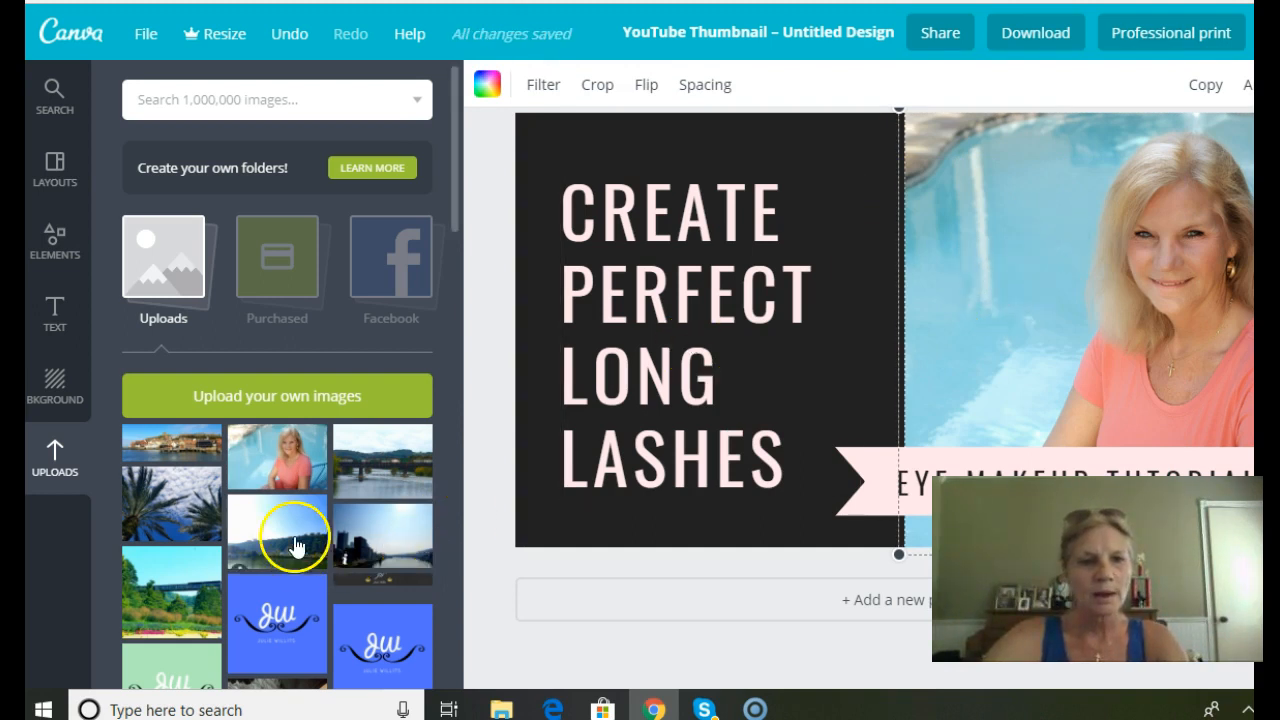
# Change the font of the large heading on the dark panel to Oleo Script.
pyautogui.click(782, 240)
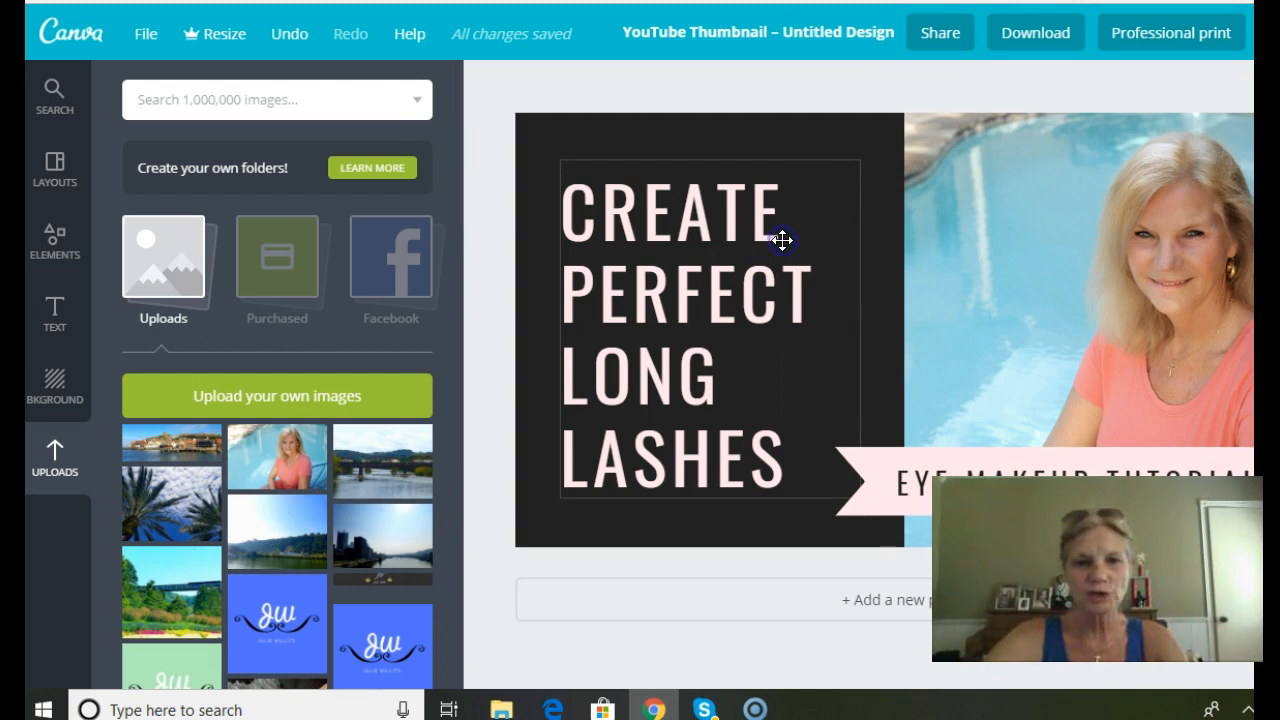
pyautogui.click(782, 240)
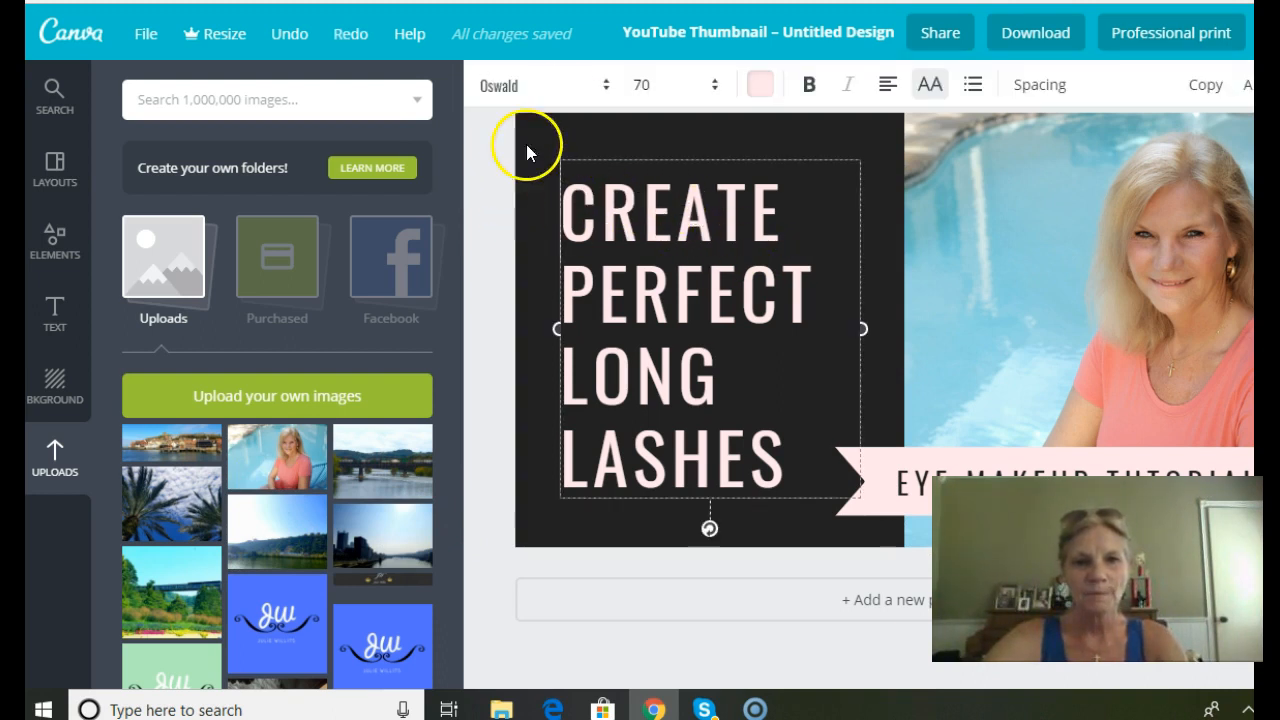
pyautogui.click(604, 90)
pyautogui.scroll(-2, 588, 250)
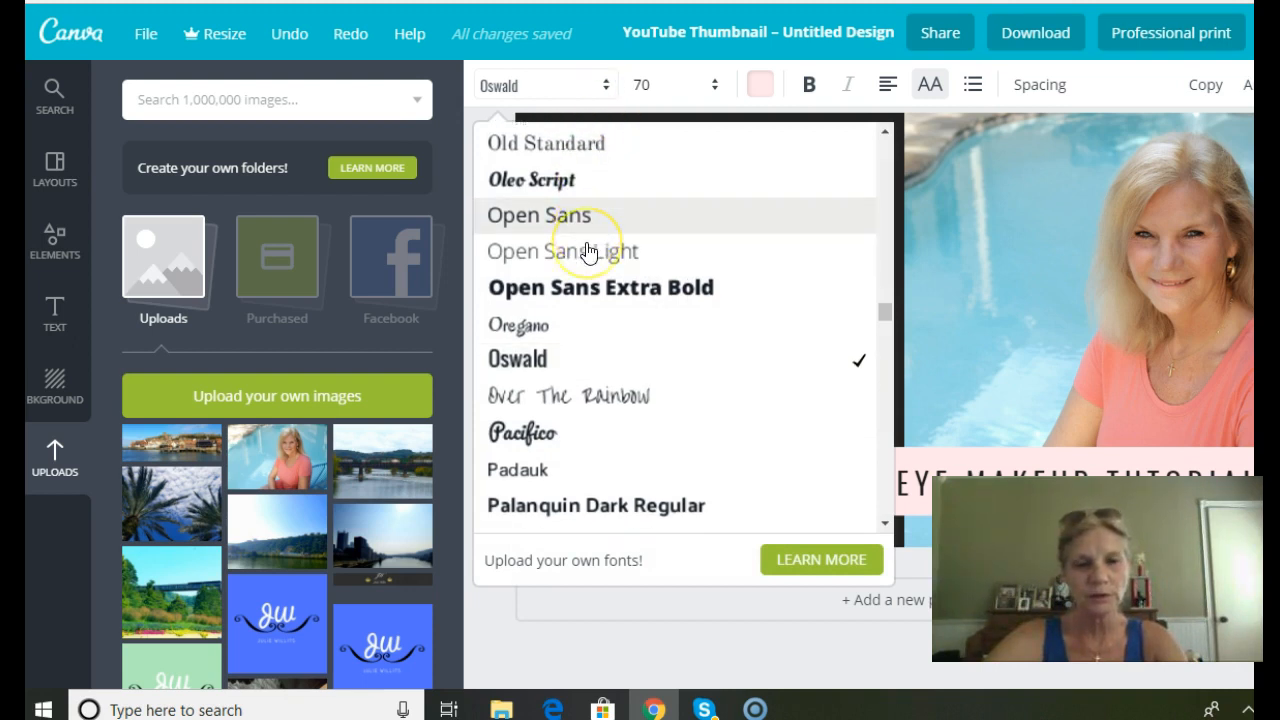
pyautogui.scroll(-7, 588, 252)
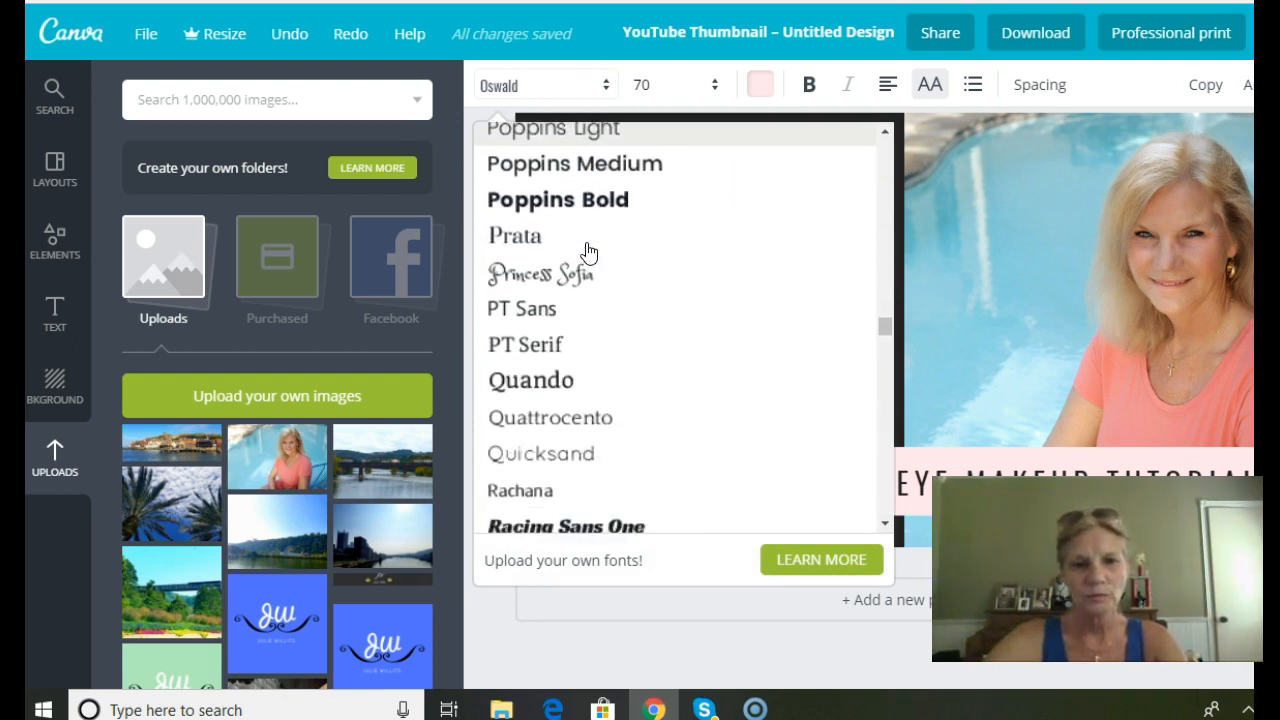
pyautogui.scroll(8, 590, 314)
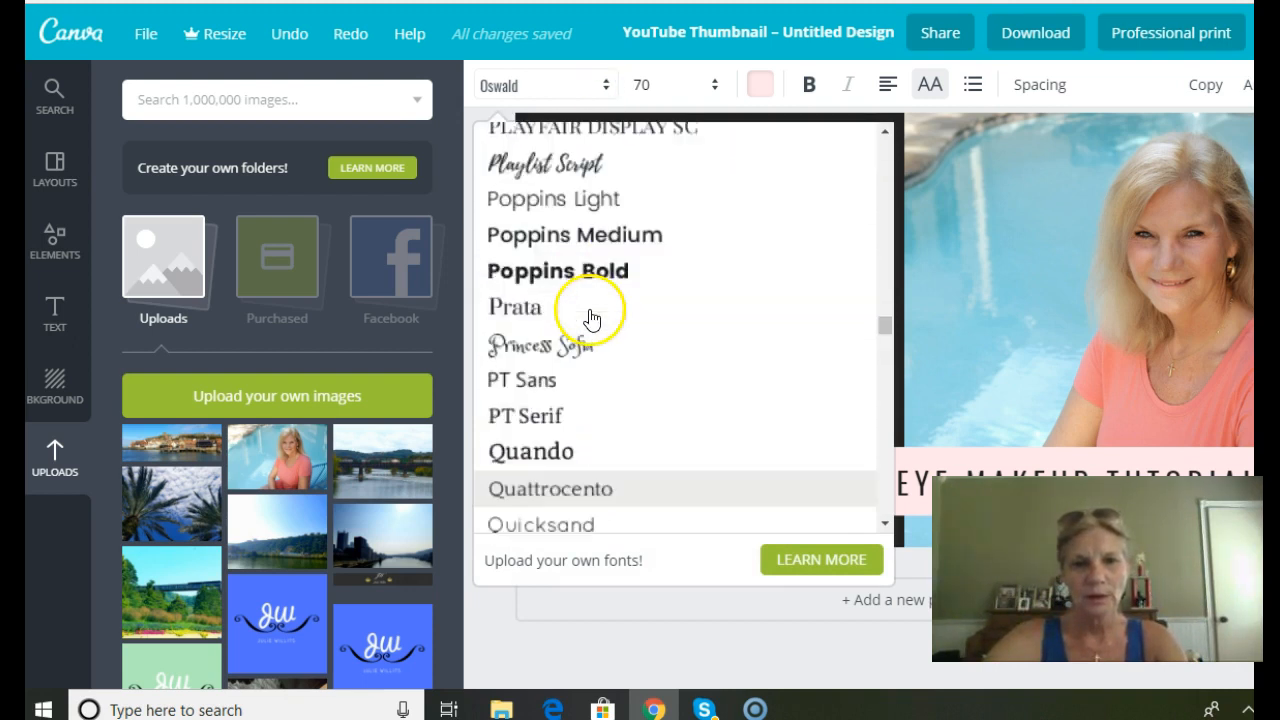
pyautogui.click(667, 90)
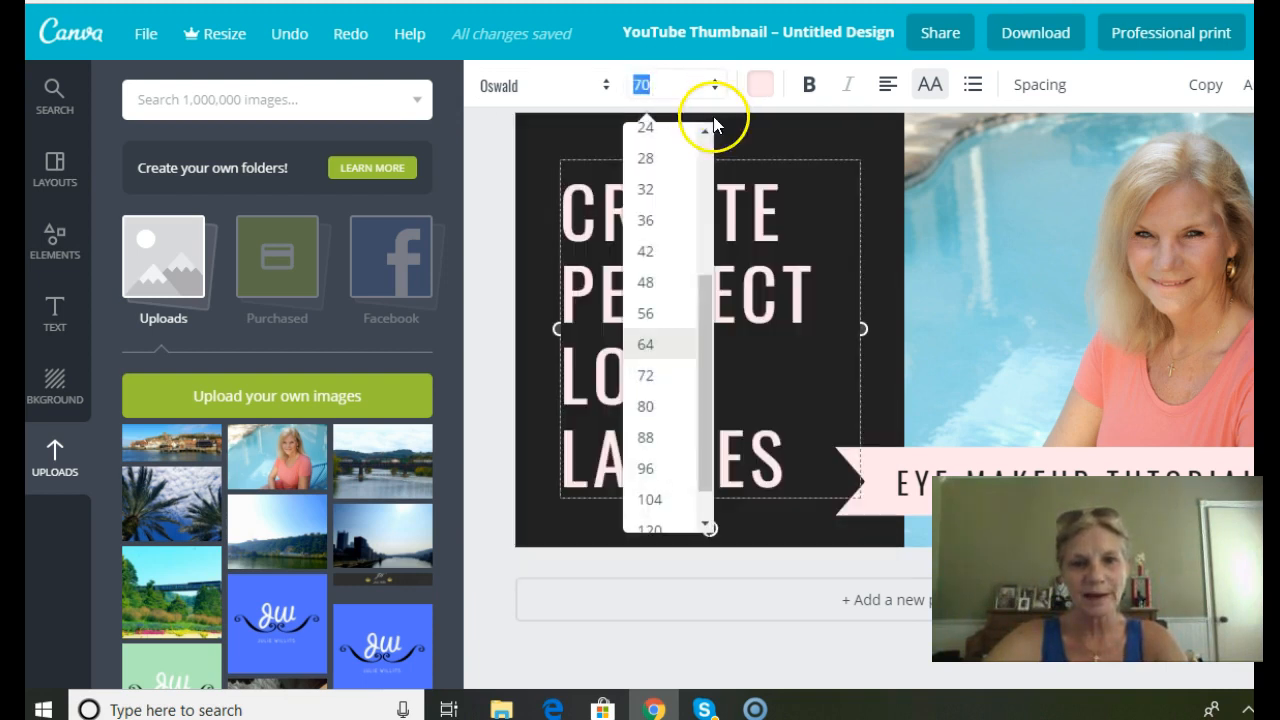
pyautogui.click(605, 90)
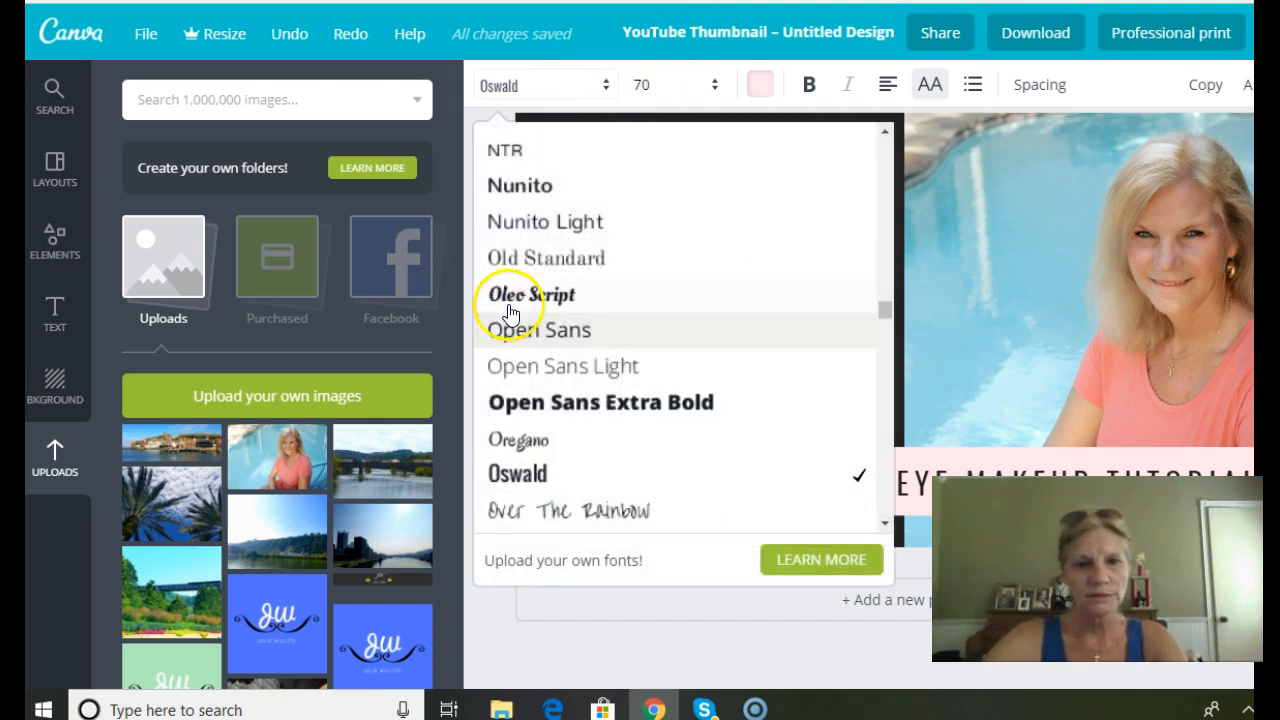
pyautogui.click(506, 300)
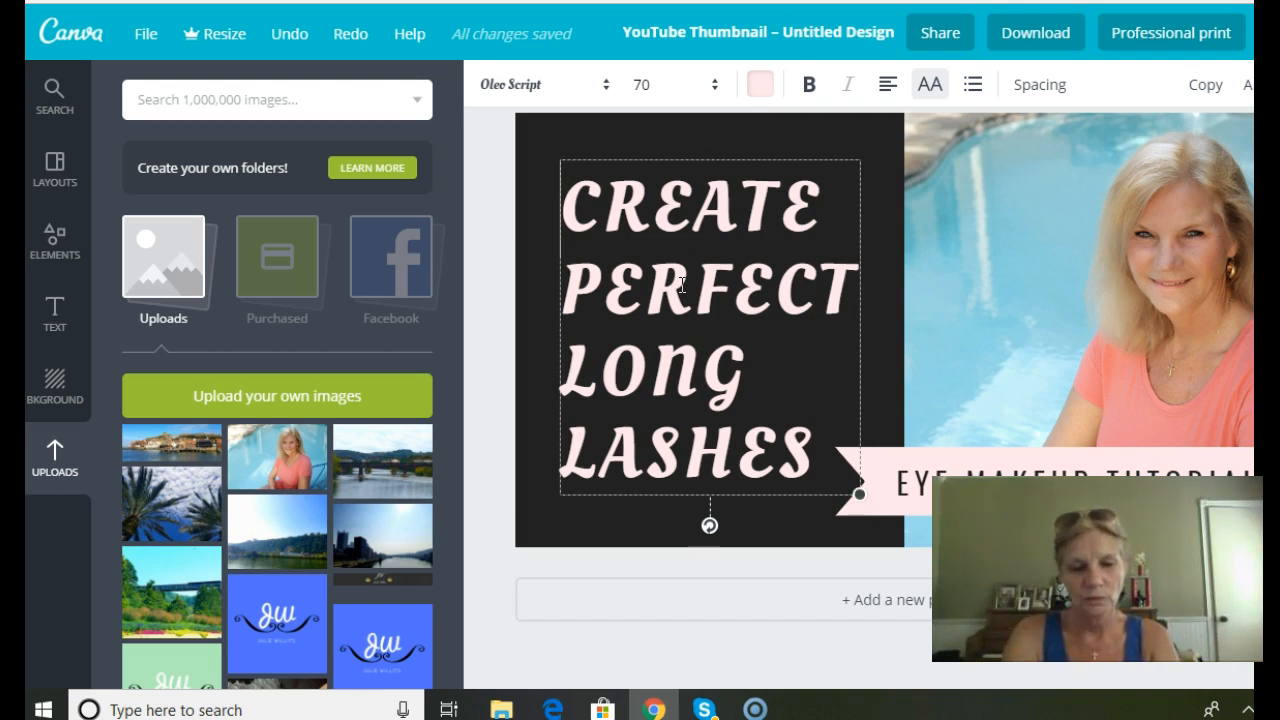
# Insert "CANVE A FREE SOFTWARE FOR YOUR YOU TUBE" ahead of the existing heading text.
pyautogui.write('C')
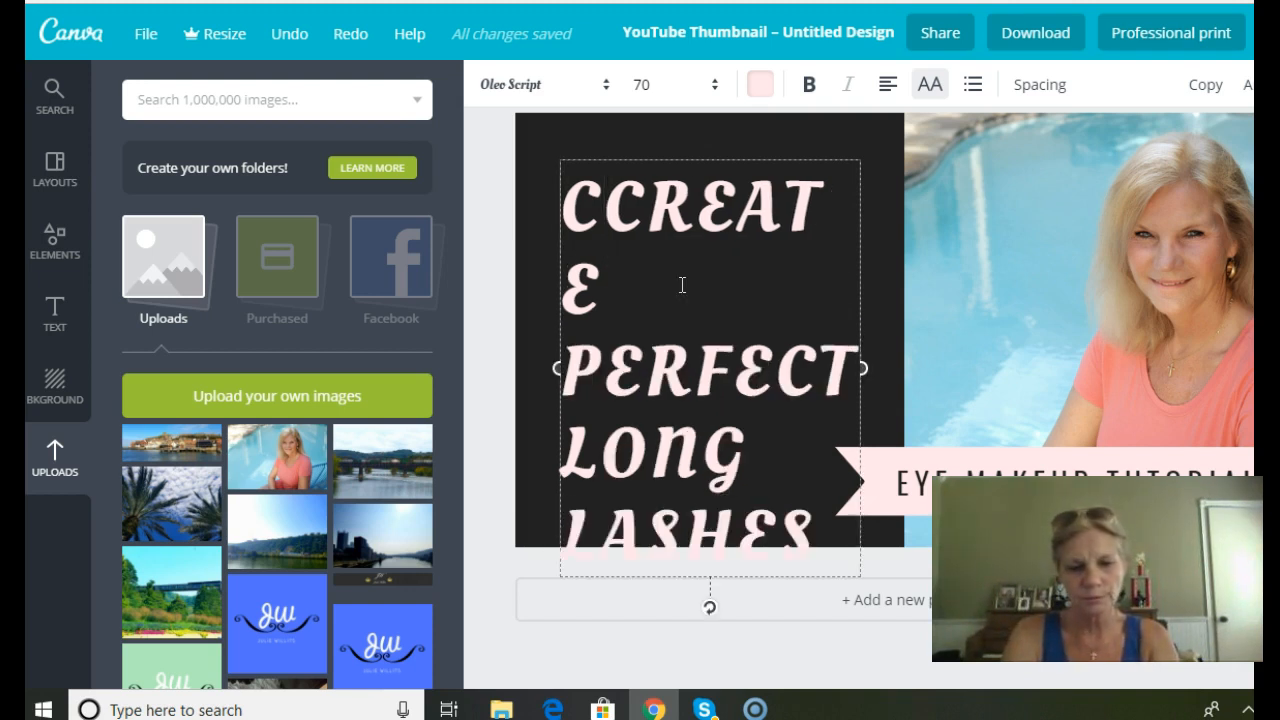
pyautogui.write('ANVE A ')
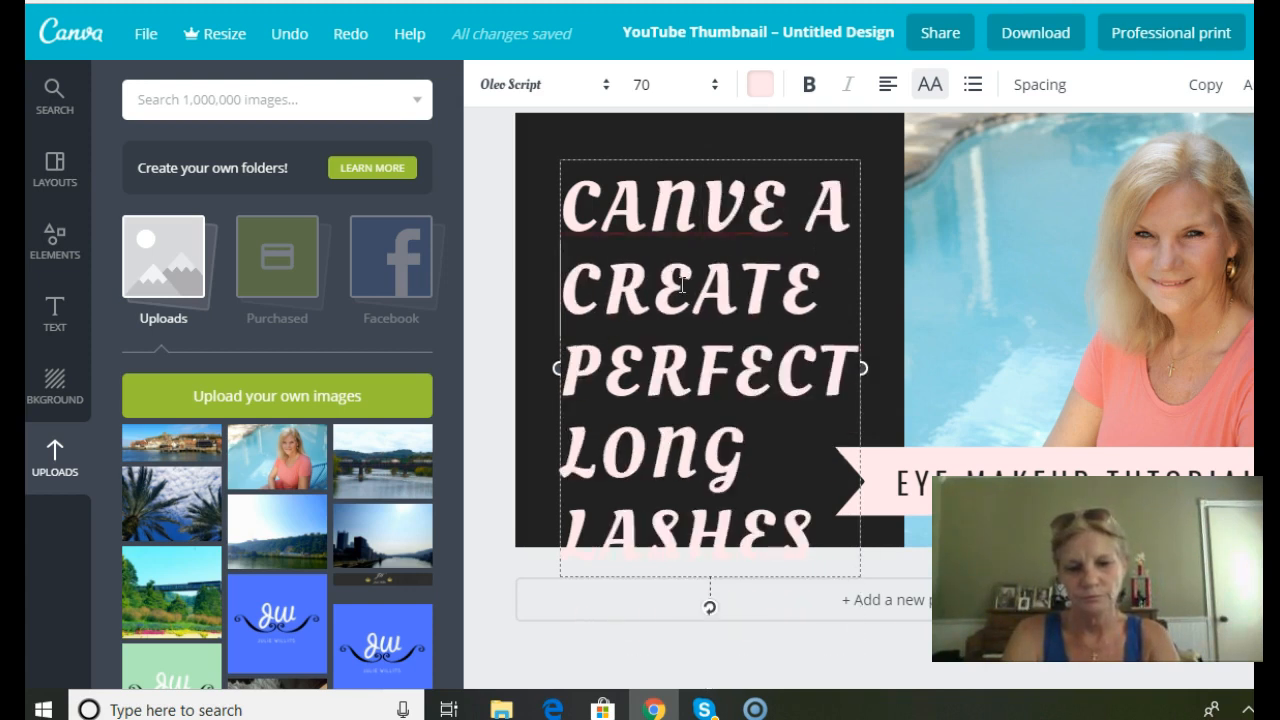
pyautogui.write('FREE SOFTWARE FOR YOUR')
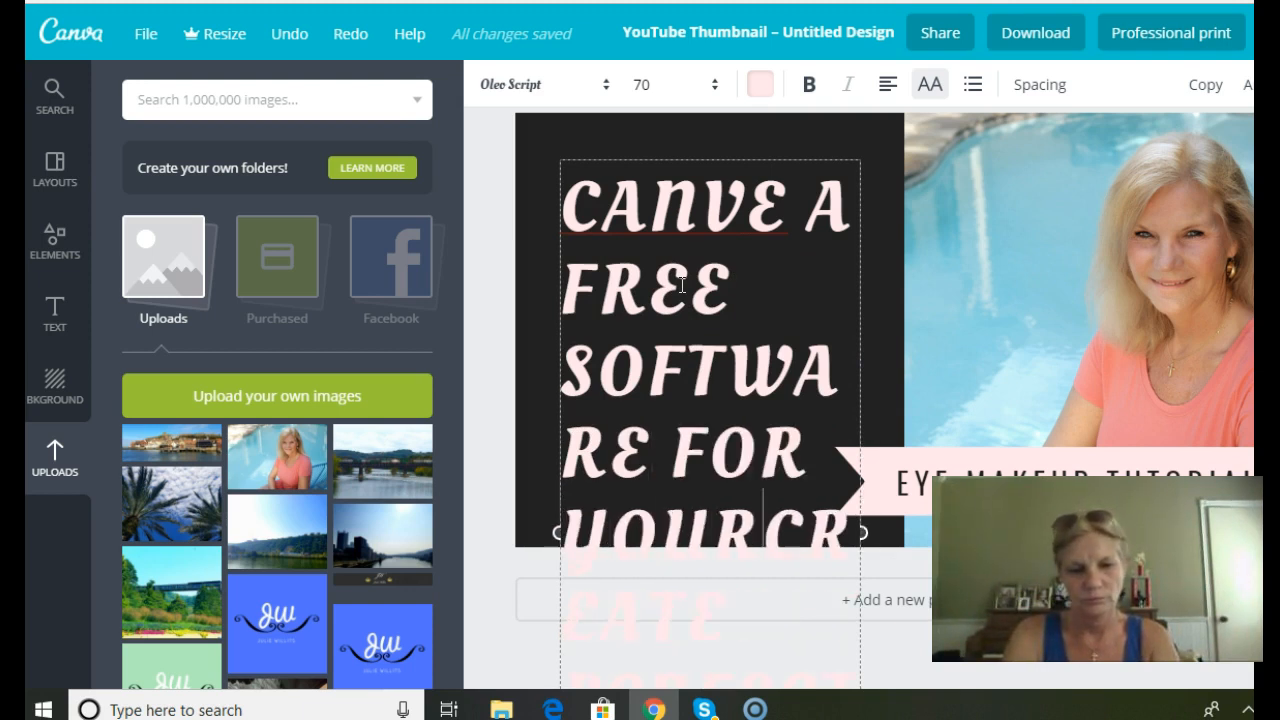
pyautogui.write(' YO')
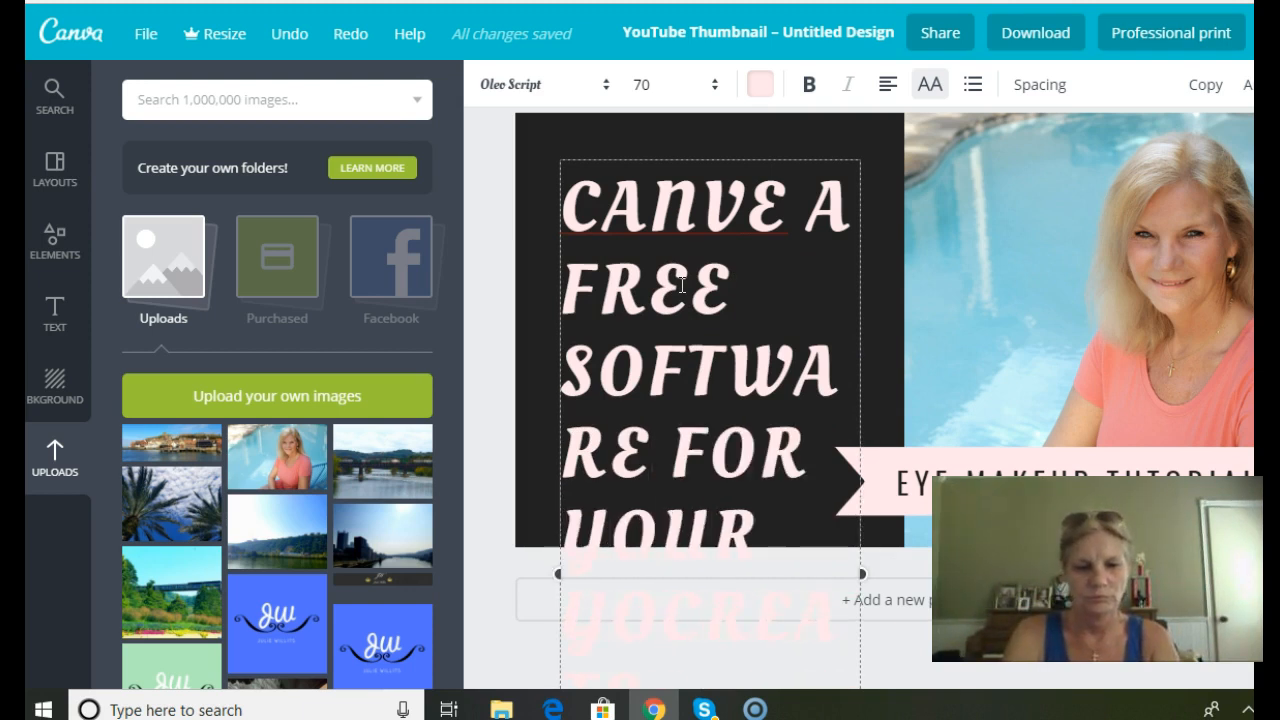
pyautogui.write('U TUBE')
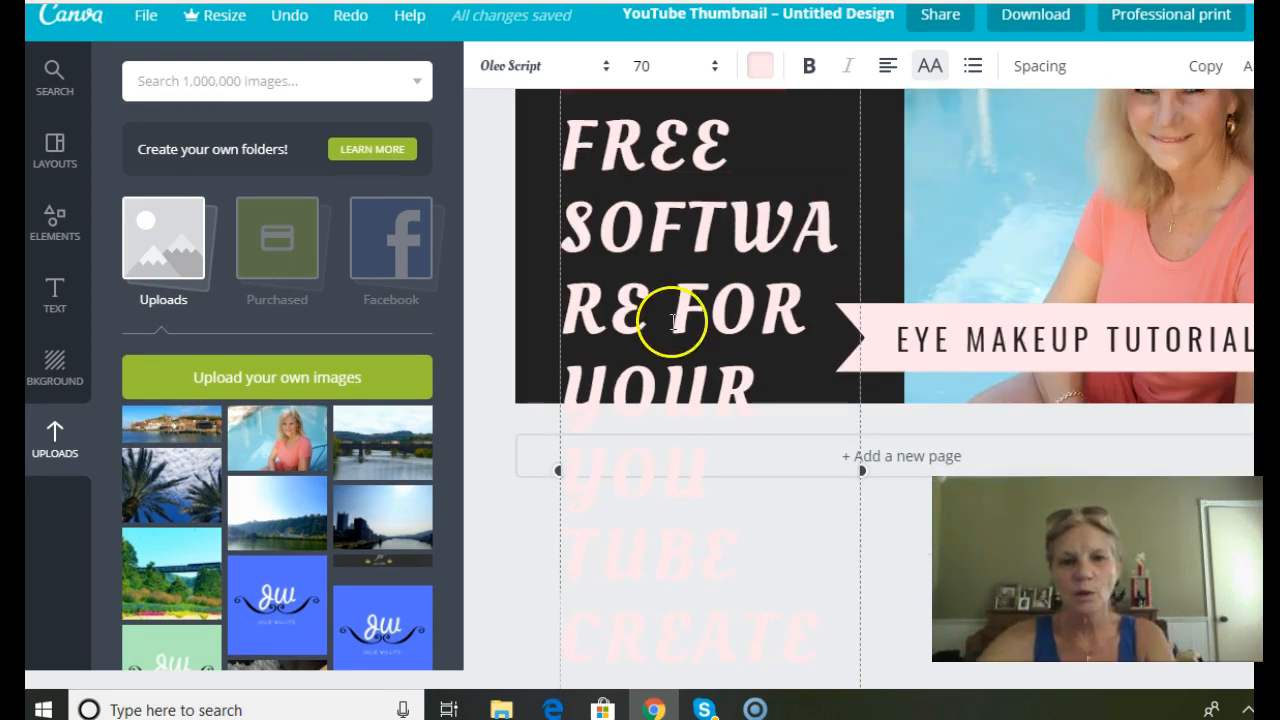
# Set the heading's font size to 42.
pyautogui.scroll(2, 720, 287)
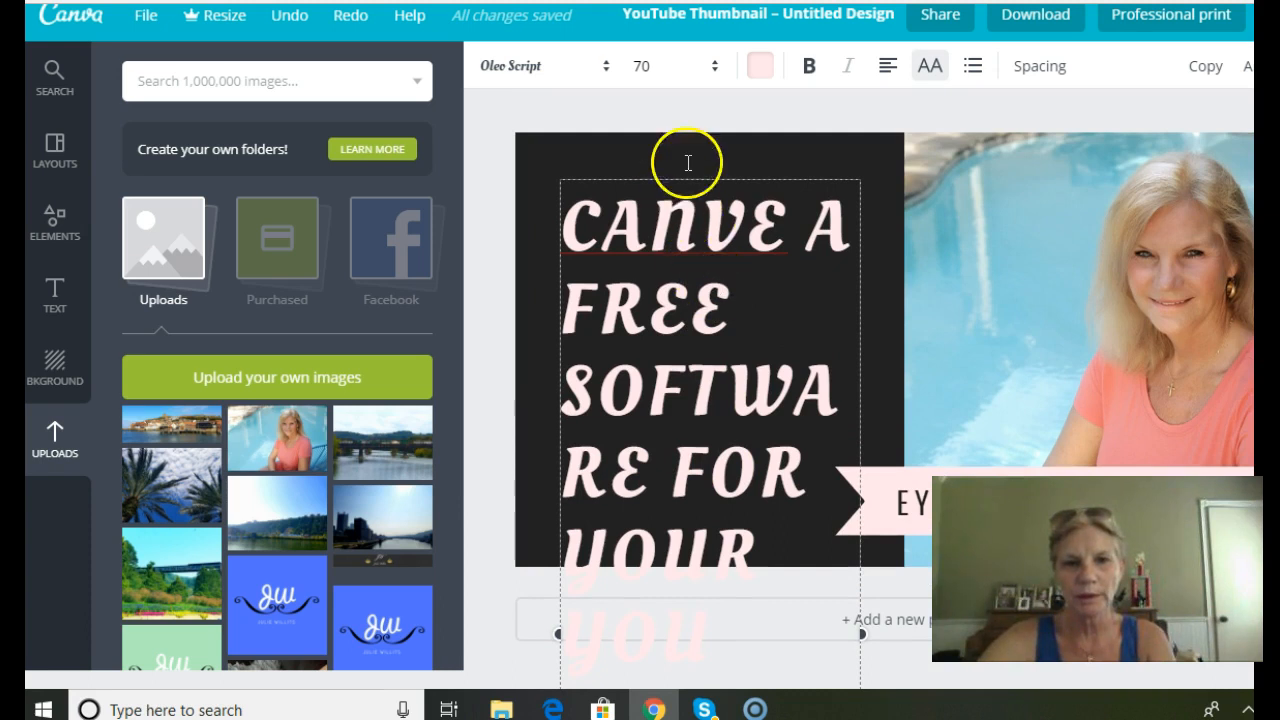
pyautogui.click(712, 70)
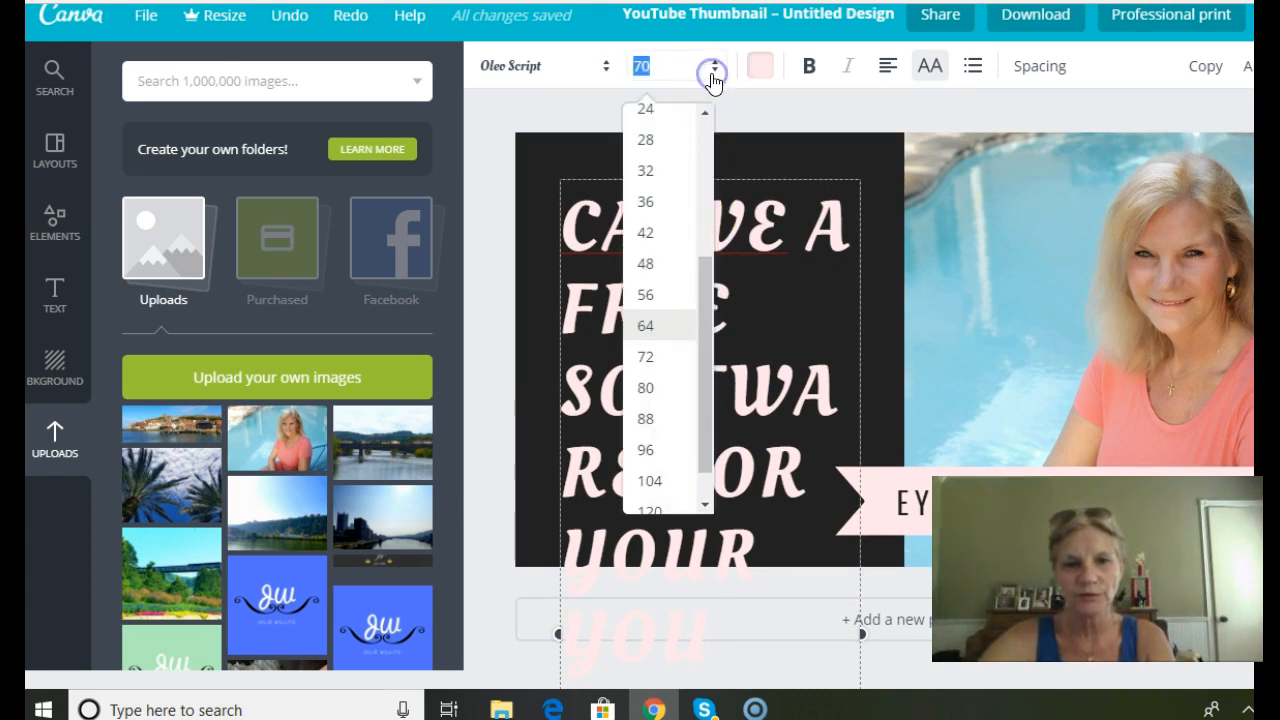
pyautogui.click(661, 242)
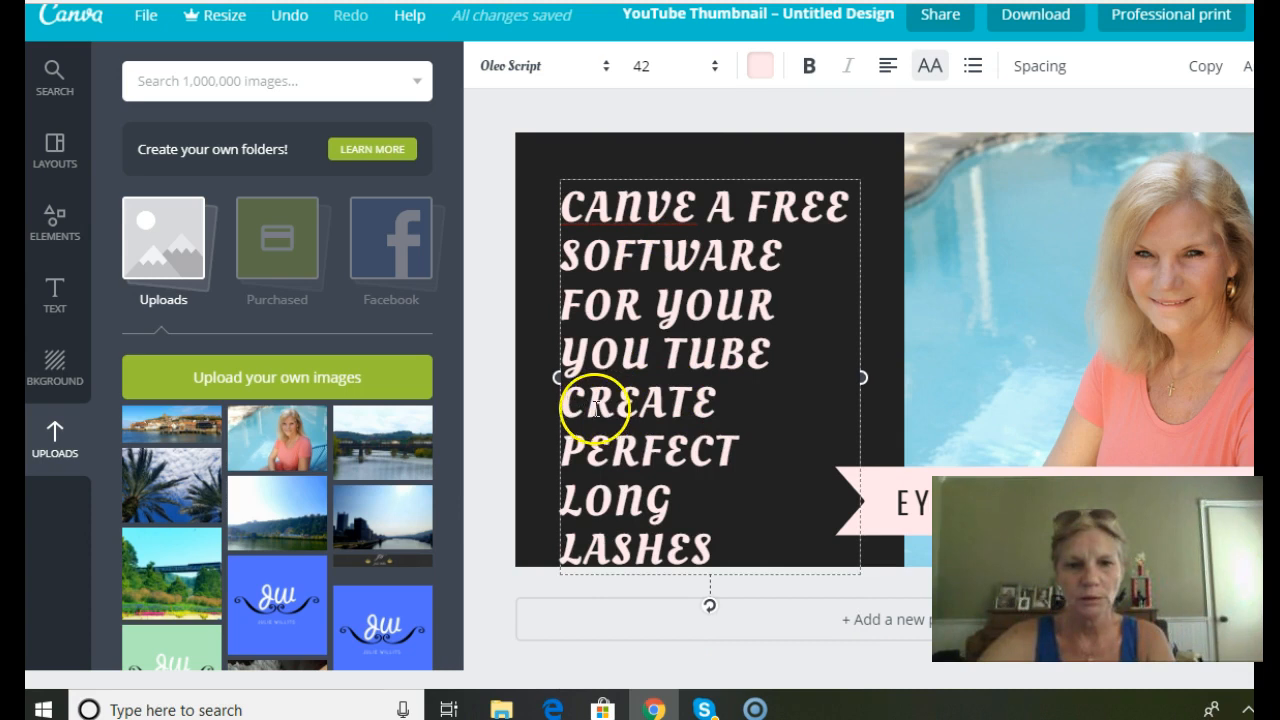
# Delete "TWARE FOR YOUR YOU TUBE CREATE" from the heading, keeping the text up to "SOF".
pyautogui.click(623, 443)
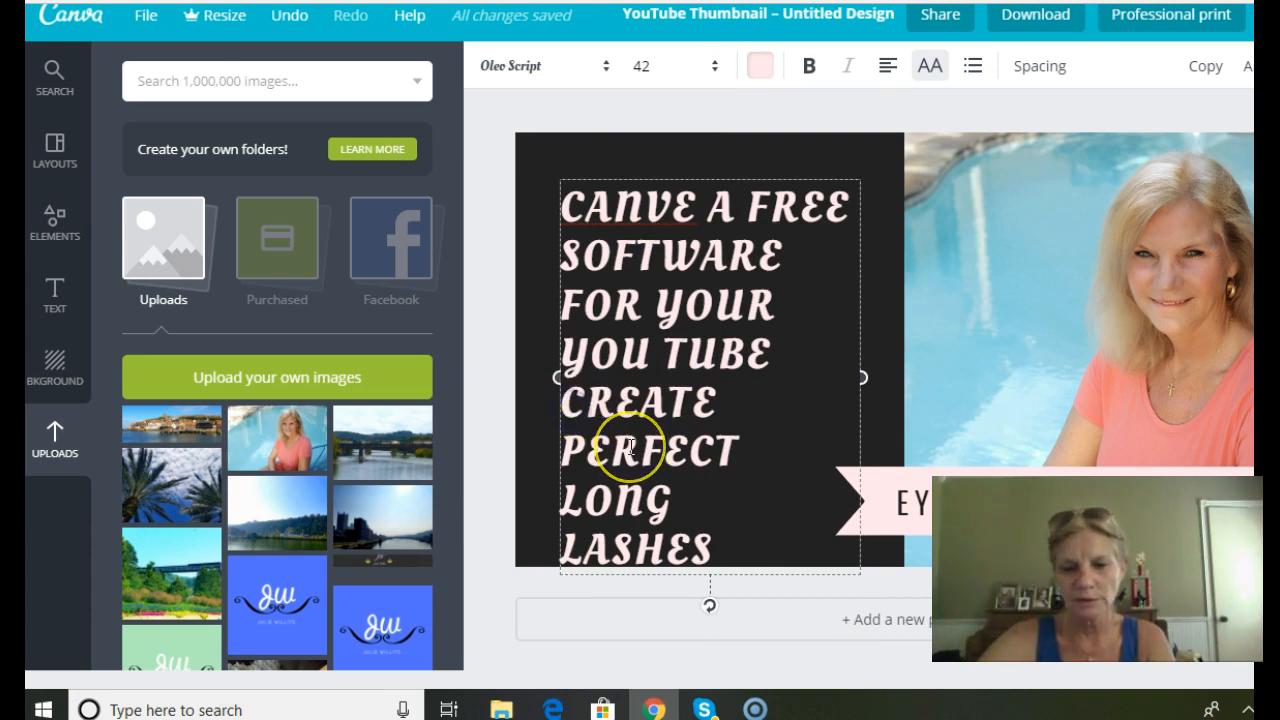
pyautogui.press('BackSpace')
pyautogui.press('BackSpace')
pyautogui.press('BackSpace')
pyautogui.press('BackSpace')
pyautogui.press('BackSpace')
pyautogui.press('BackSpace')
pyautogui.press('BackSpace')
pyautogui.press('BackSpace')
pyautogui.press('BackSpace')
pyautogui.press('BackSpace')
pyautogui.press('BackSpace')
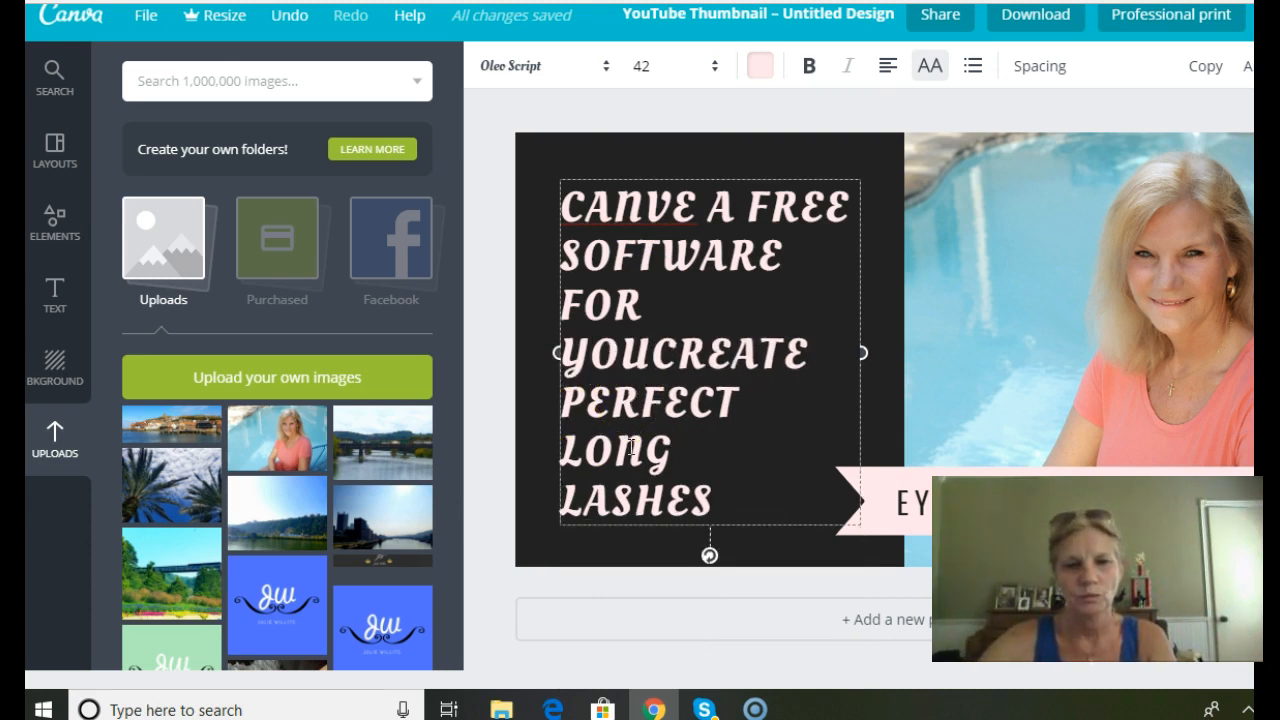
pyautogui.press('BackSpace')
pyautogui.press('BackSpace')
pyautogui.press('BackSpace')
pyautogui.press('BackSpace')
pyautogui.press('BackSpace')
pyautogui.press('BackSpace')
pyautogui.press('BackSpace')
pyautogui.press('BackSpace')
pyautogui.press('BackSpace')
pyautogui.press('BackSpace')
pyautogui.press('BackSpace')
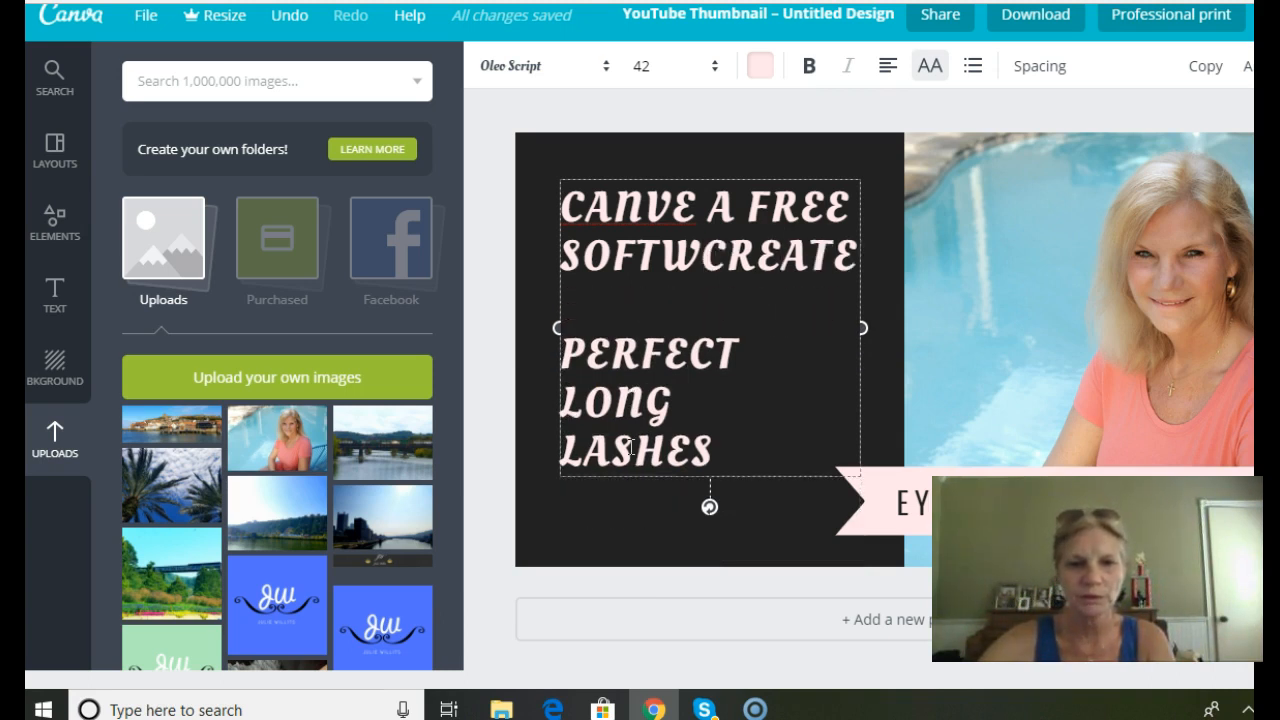
pyautogui.click(572, 355)
pyautogui.press('BackSpace')
pyautogui.press('BackSpace')
pyautogui.press('BackSpace')
pyautogui.press('BackSpace')
pyautogui.press('BackSpace')
pyautogui.press('BackSpace')
pyautogui.press('BackSpace')
pyautogui.press('BackSpace')
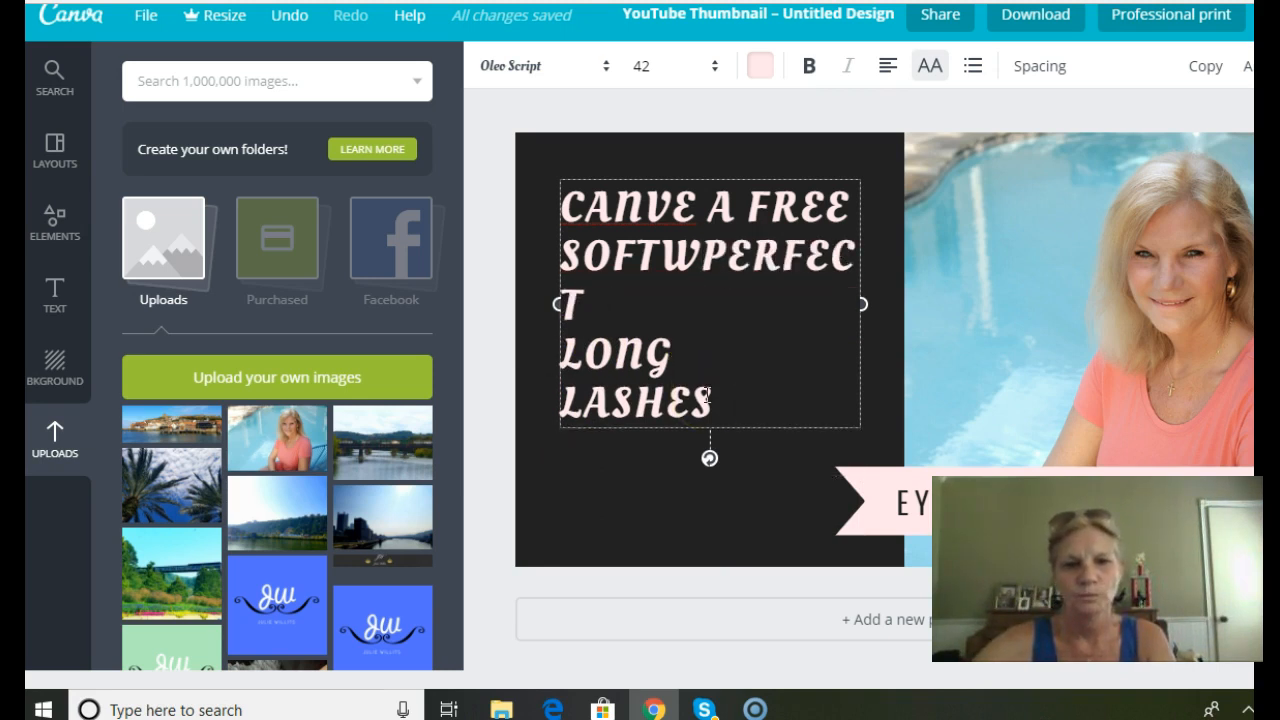
pyautogui.press('BackSpace')
pyautogui.press('BackSpace')
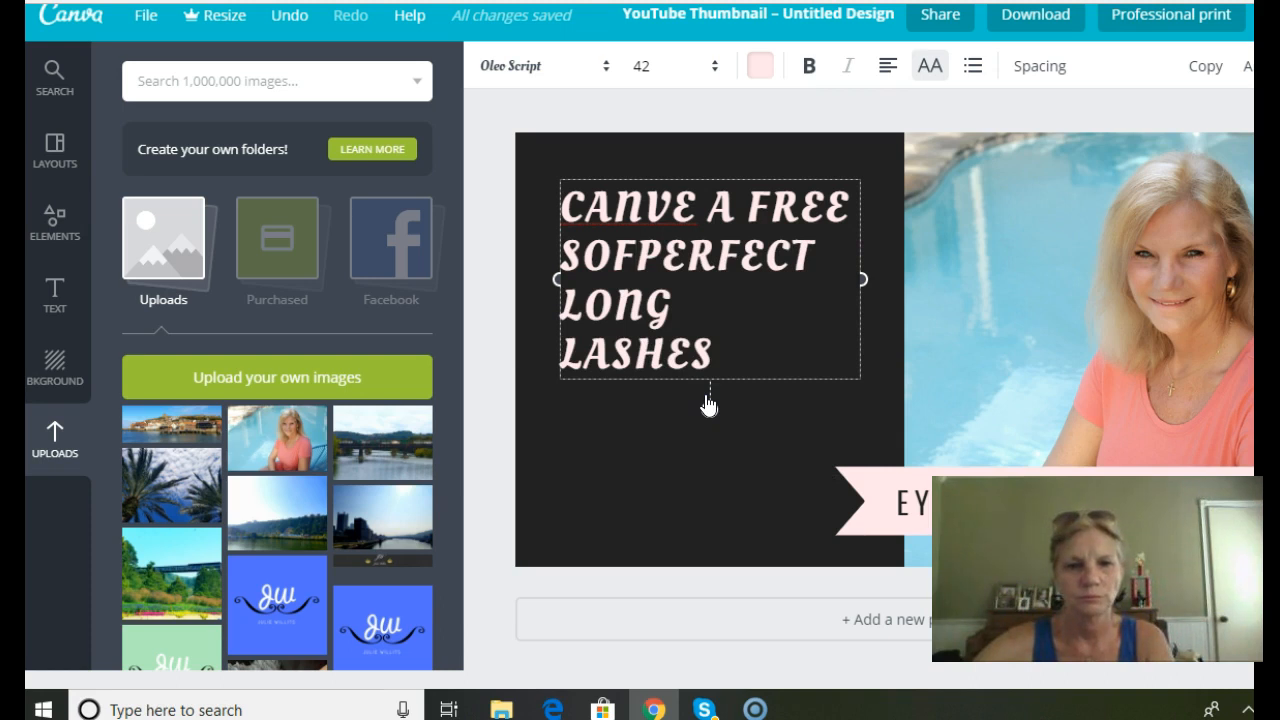
# Cut the leftover template words "PERFECT LONG LASHES" from the heading.
pyautogui.click(644, 252)
pyautogui.moveTo(644, 252); pyautogui.dragTo(743, 349)
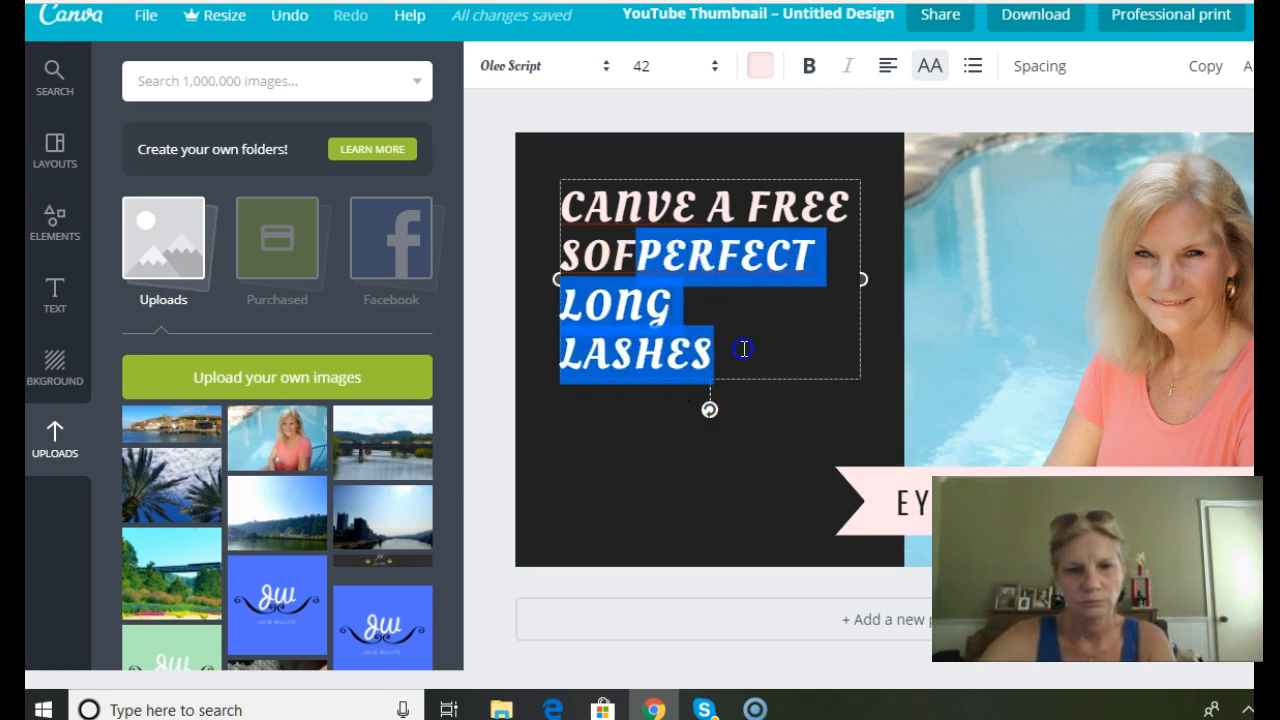
pyautogui.rightClick(750, 267)
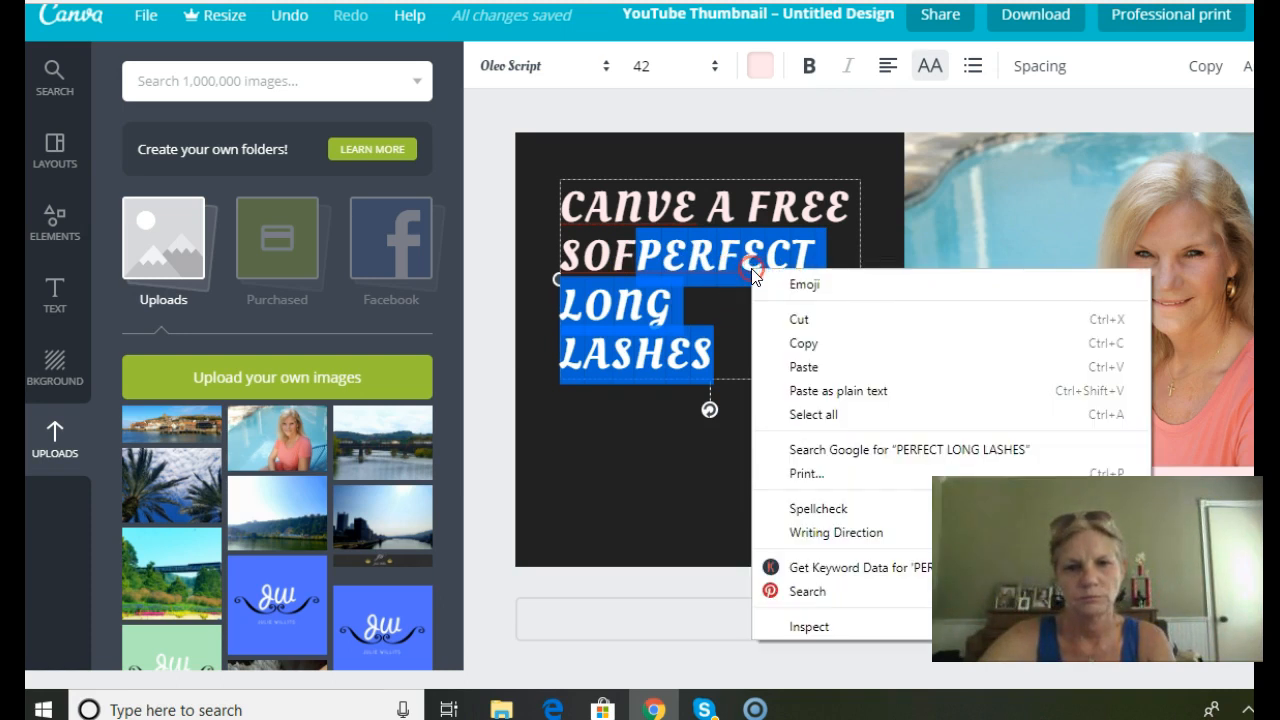
pyautogui.click(777, 317)
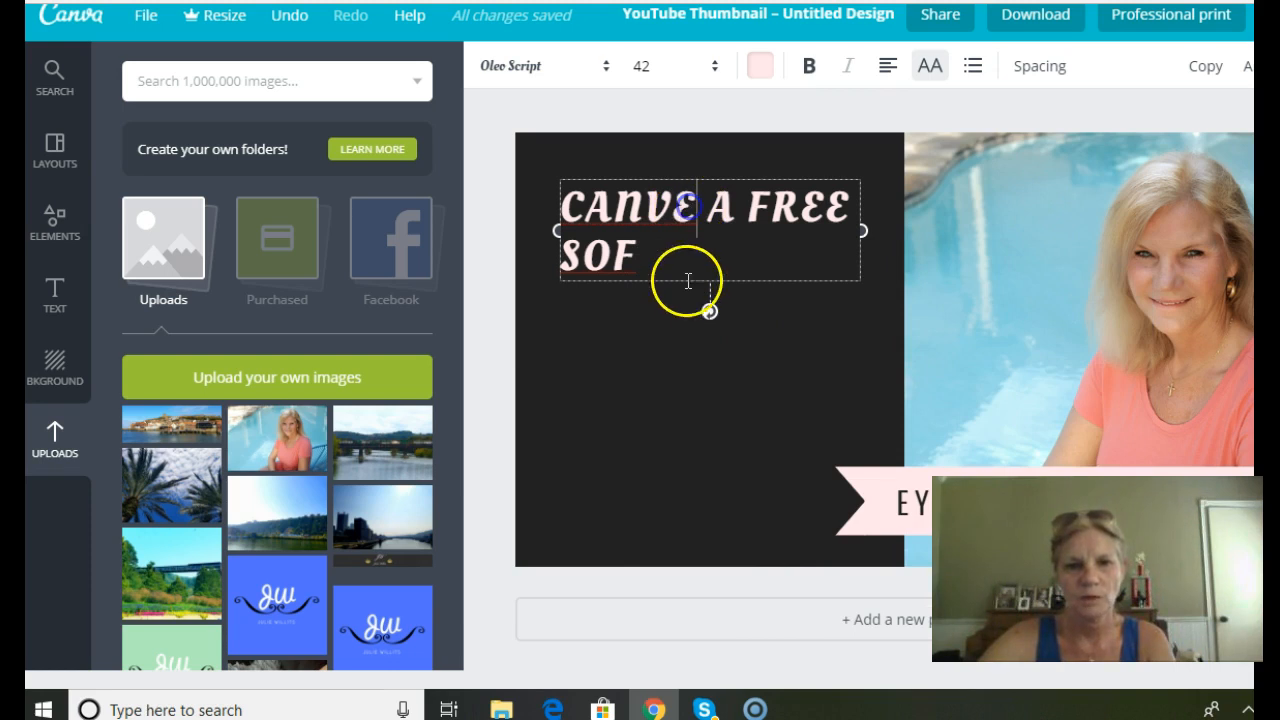
# Correct the misspelled "CANVE" in the heading to "CANVA".
pyautogui.press('BackSpace')
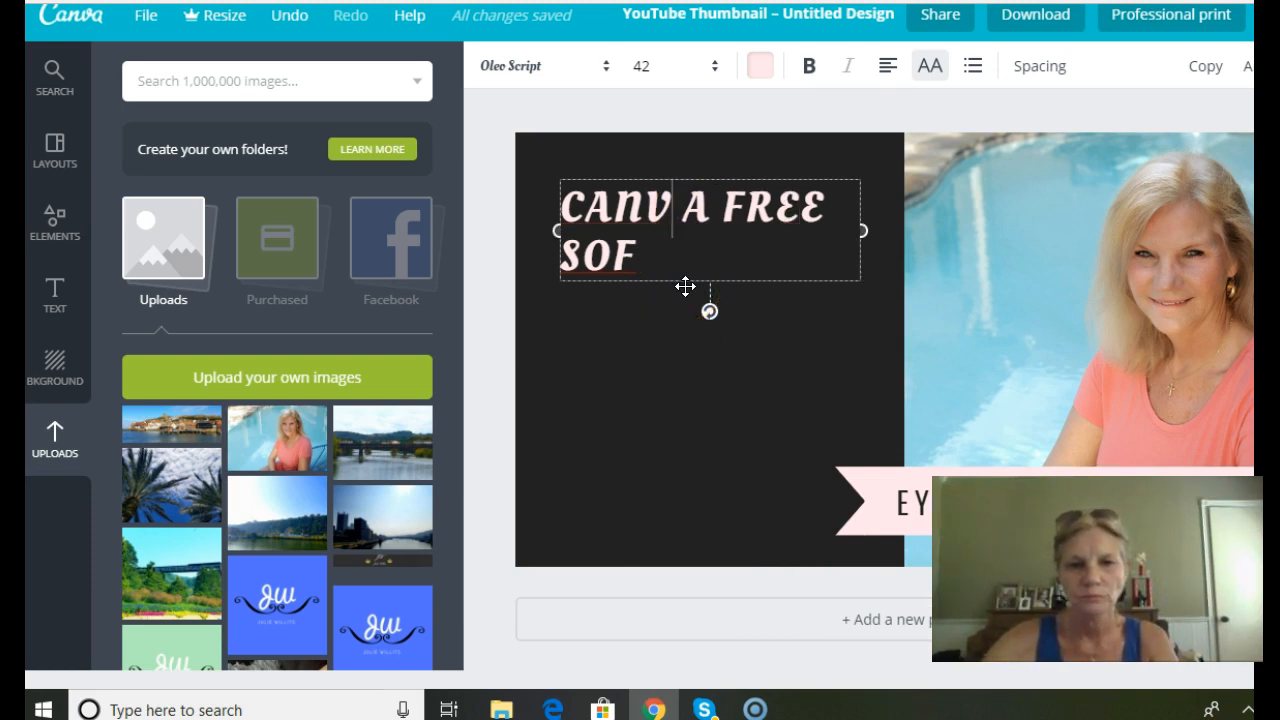
pyautogui.write('A')
pyautogui.click(733, 212)
# Complete the heading after "SOF" so it reads "CANVA A FREE SOFTWARE FOR YOUR YOU TUBE THUMBNAILS".
pyautogui.click(660, 258)
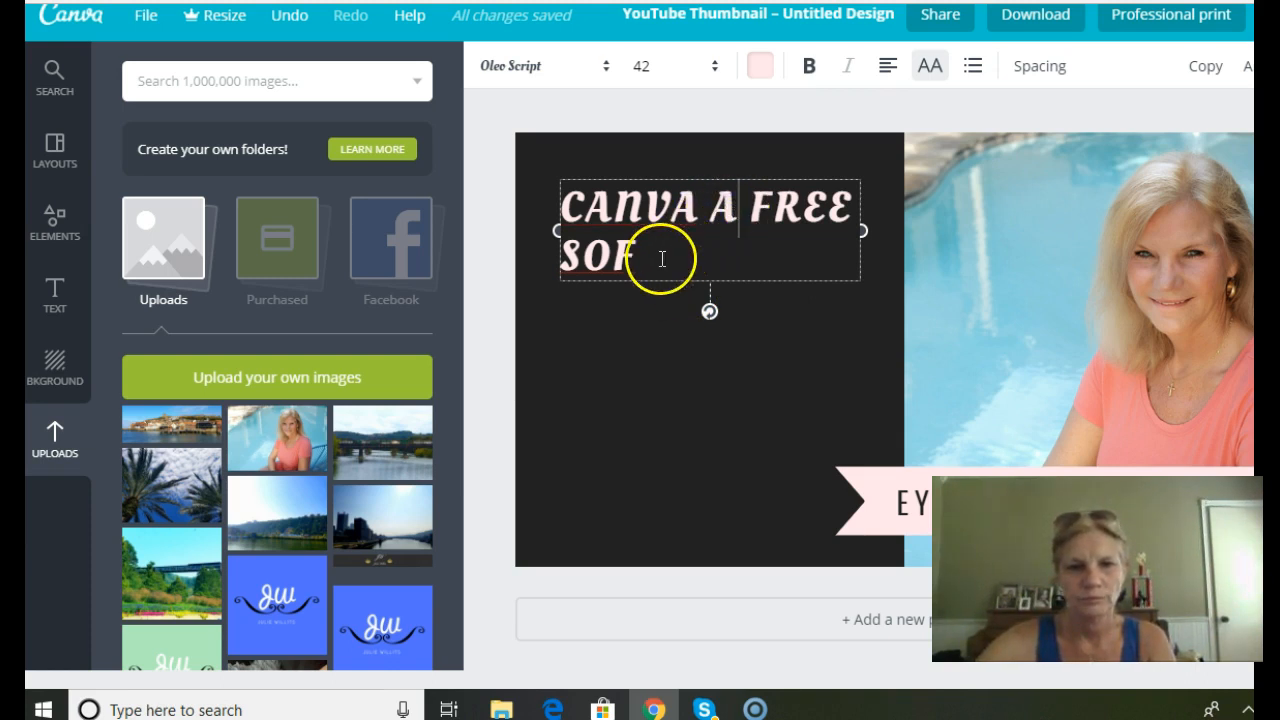
pyautogui.write('TWAR')
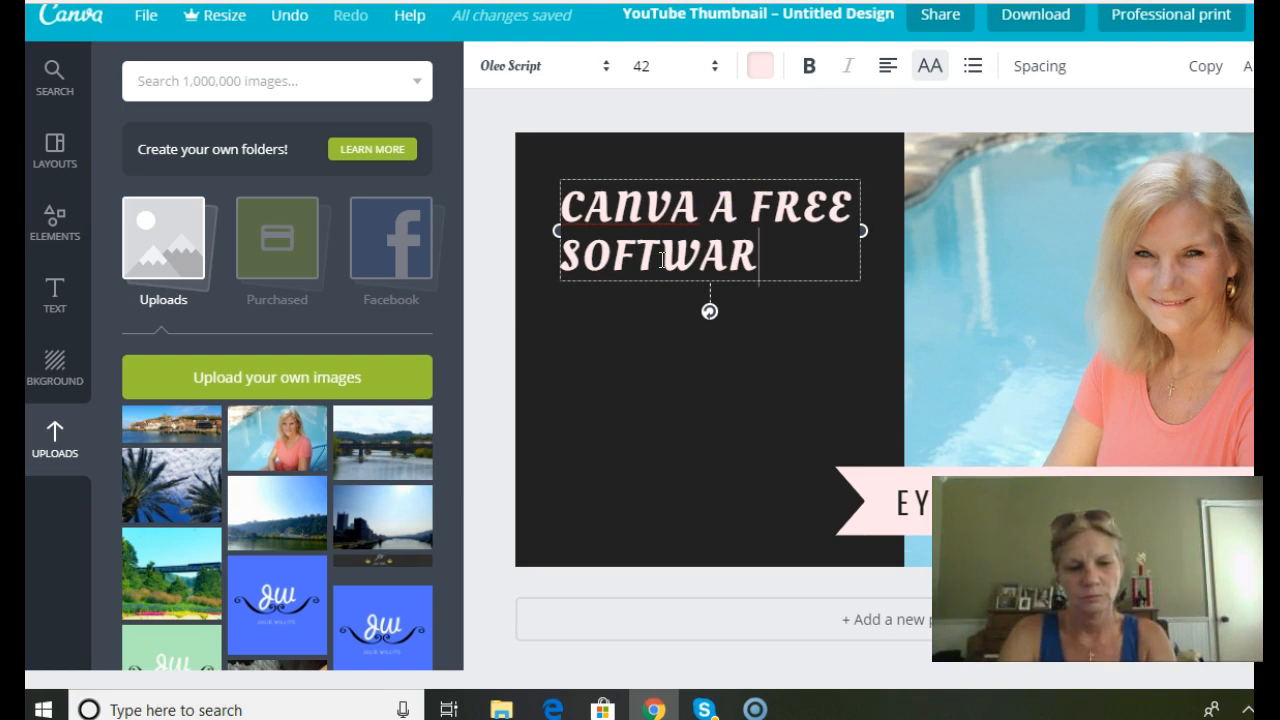
pyautogui.write('E FOR Y')
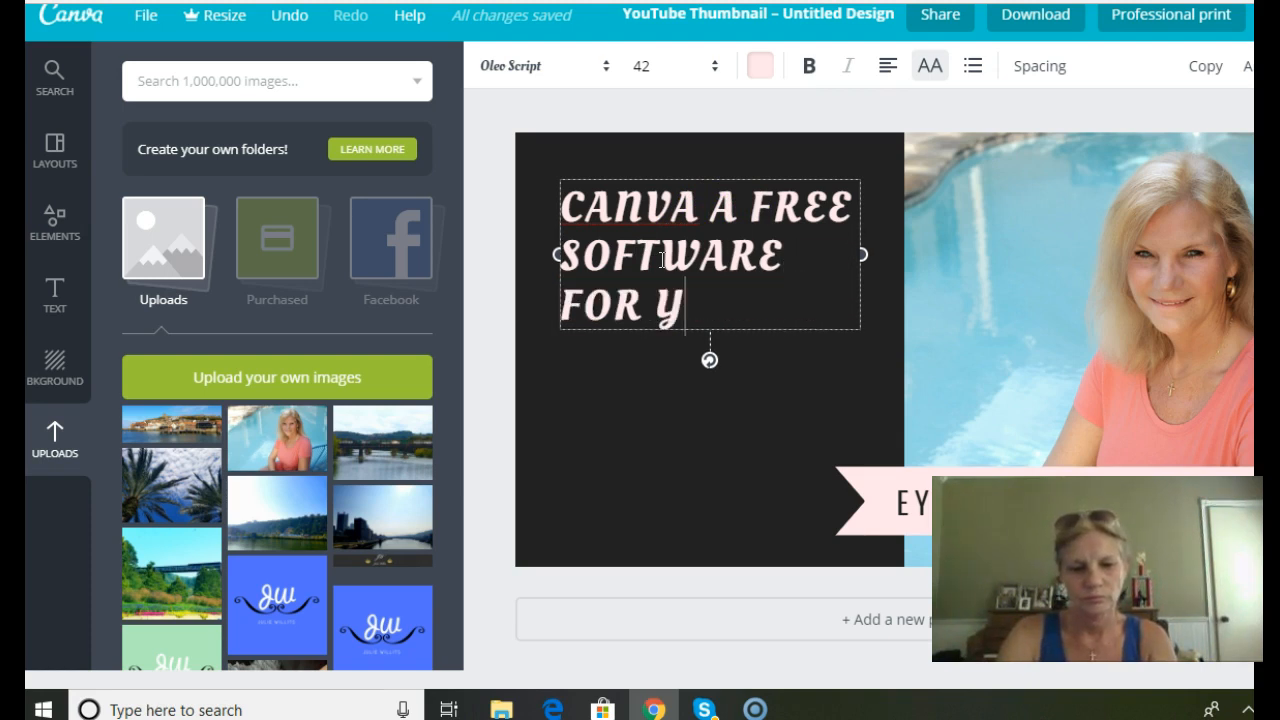
pyautogui.write('OUR YOUR YOU')
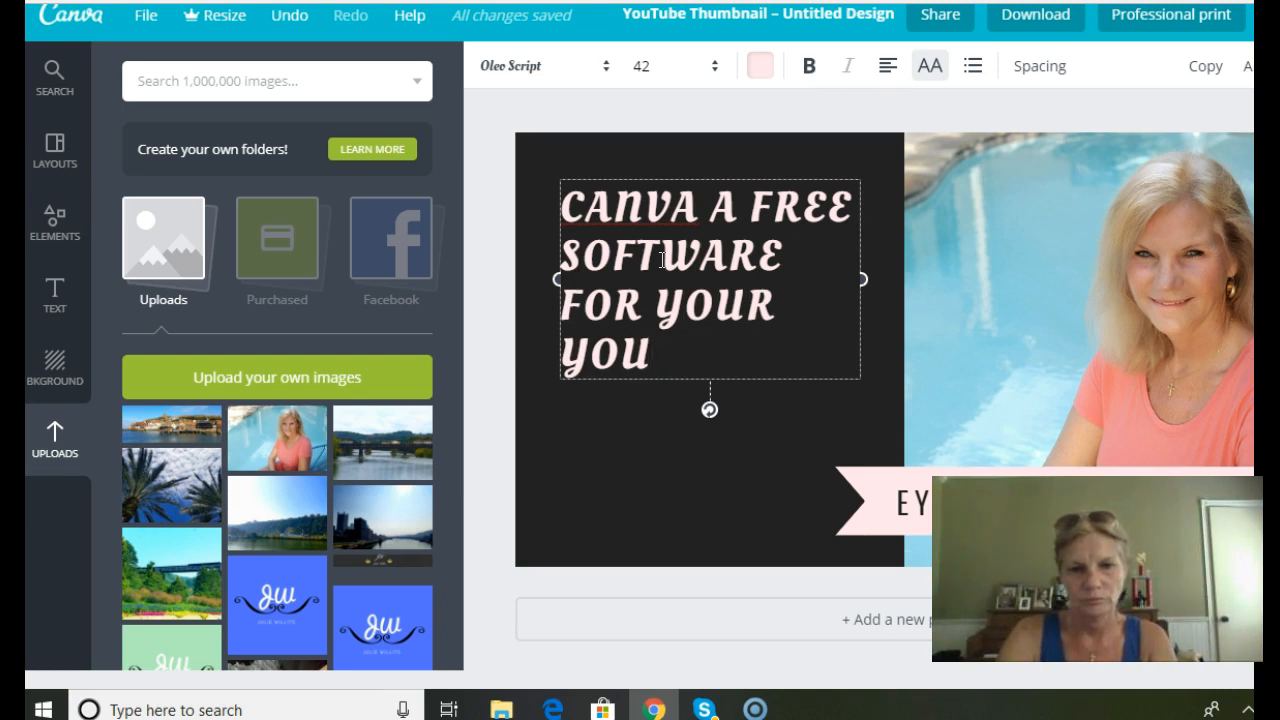
pyautogui.write(' TUBE ')
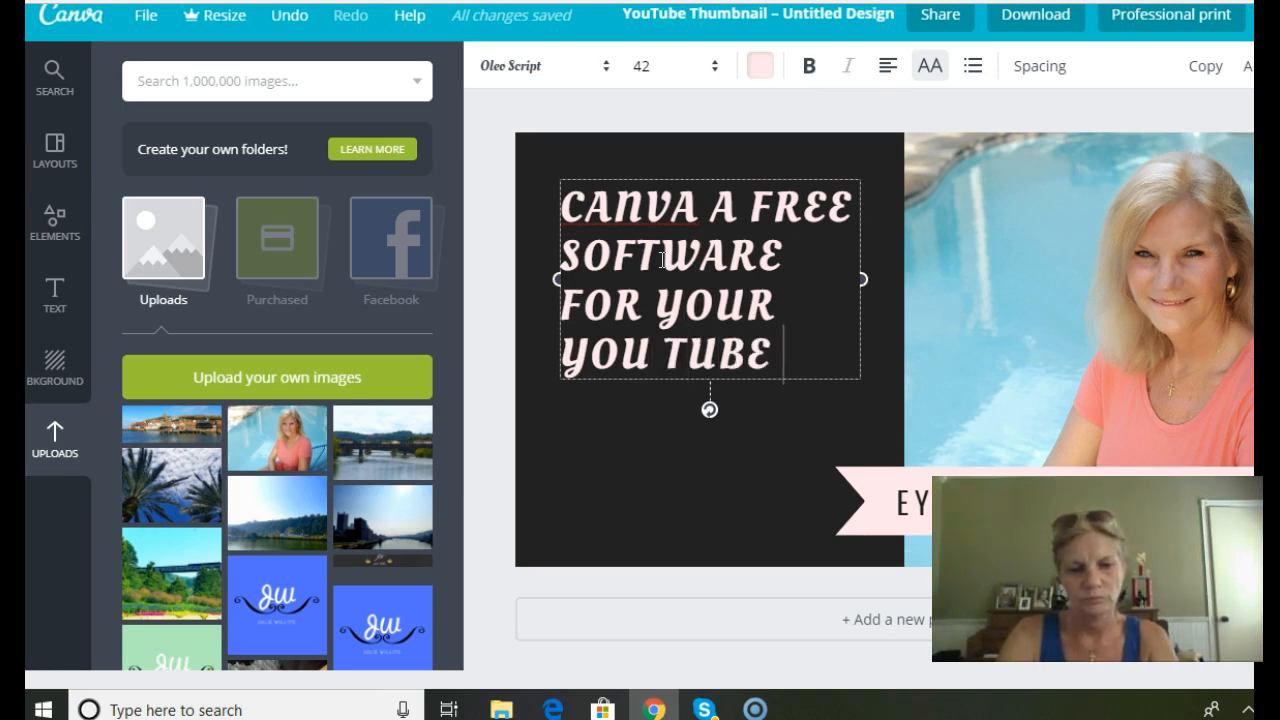
pyautogui.write('THU')
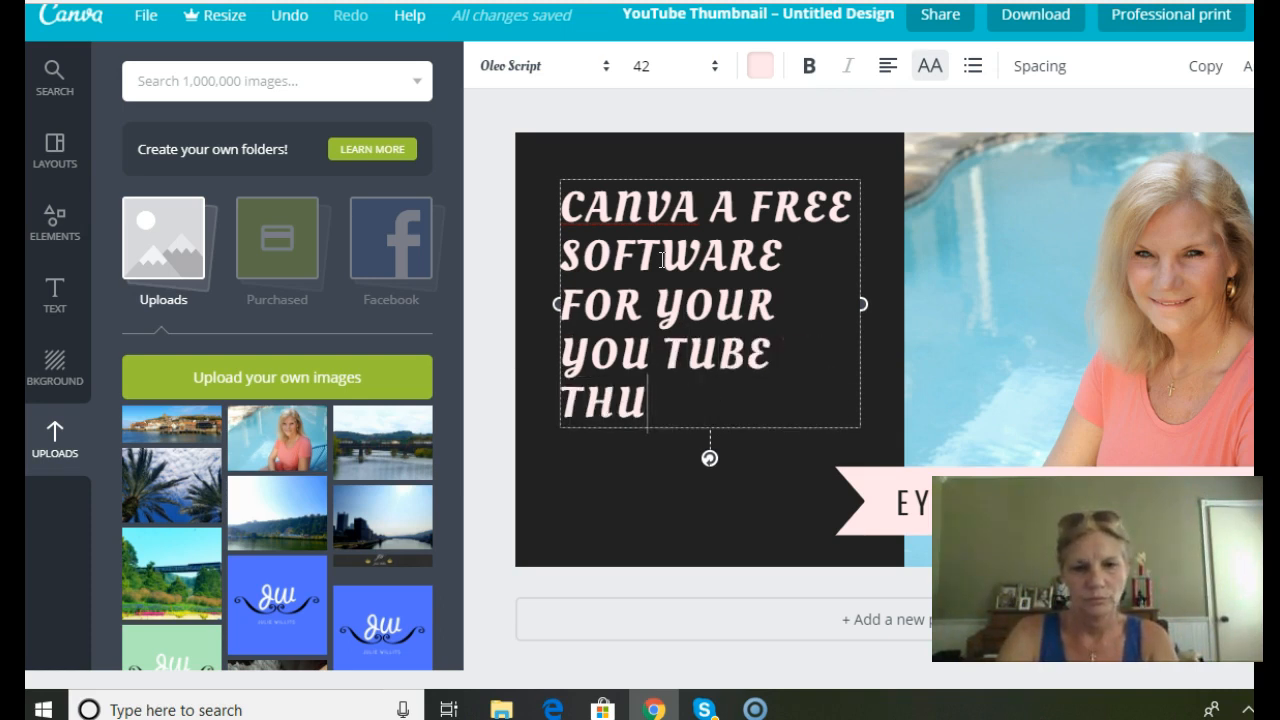
pyautogui.write('MBNAILS')
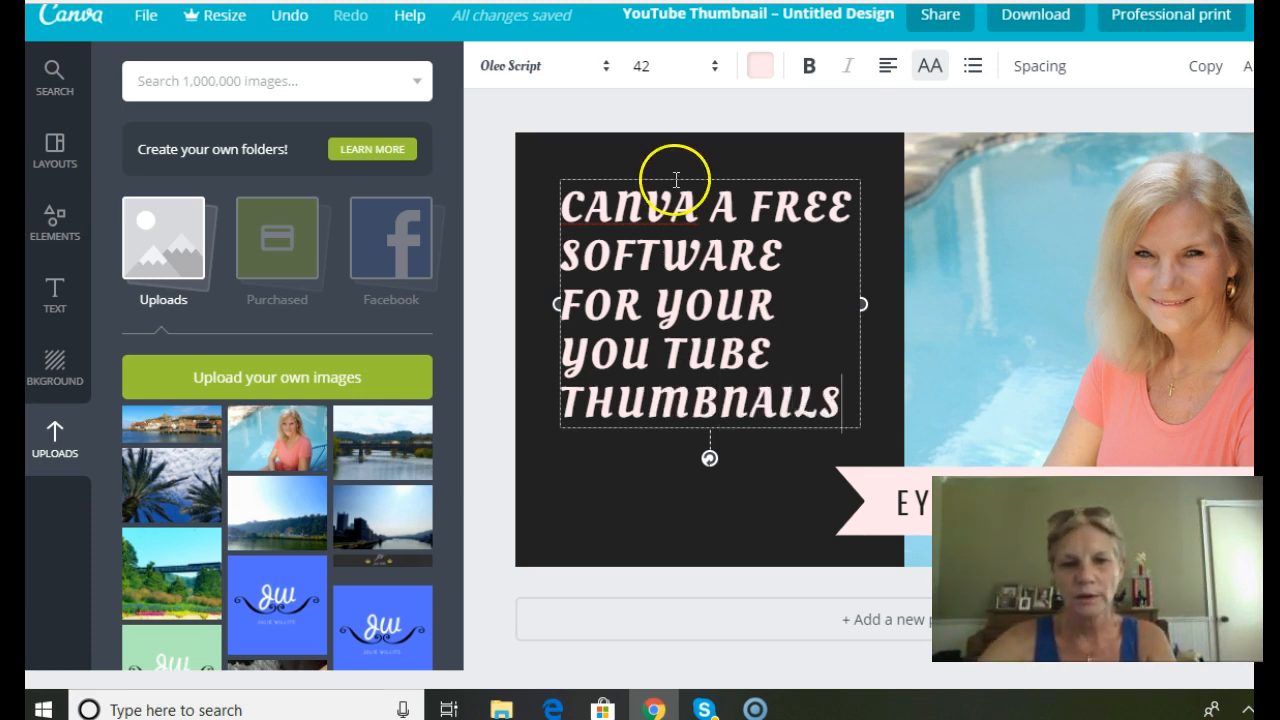
# Select the whole "EYE MAKEUP TUTORIAL" text in the pink ribbon banner for editing.
pyautogui.click(910, 512)
pyautogui.click(925, 522)
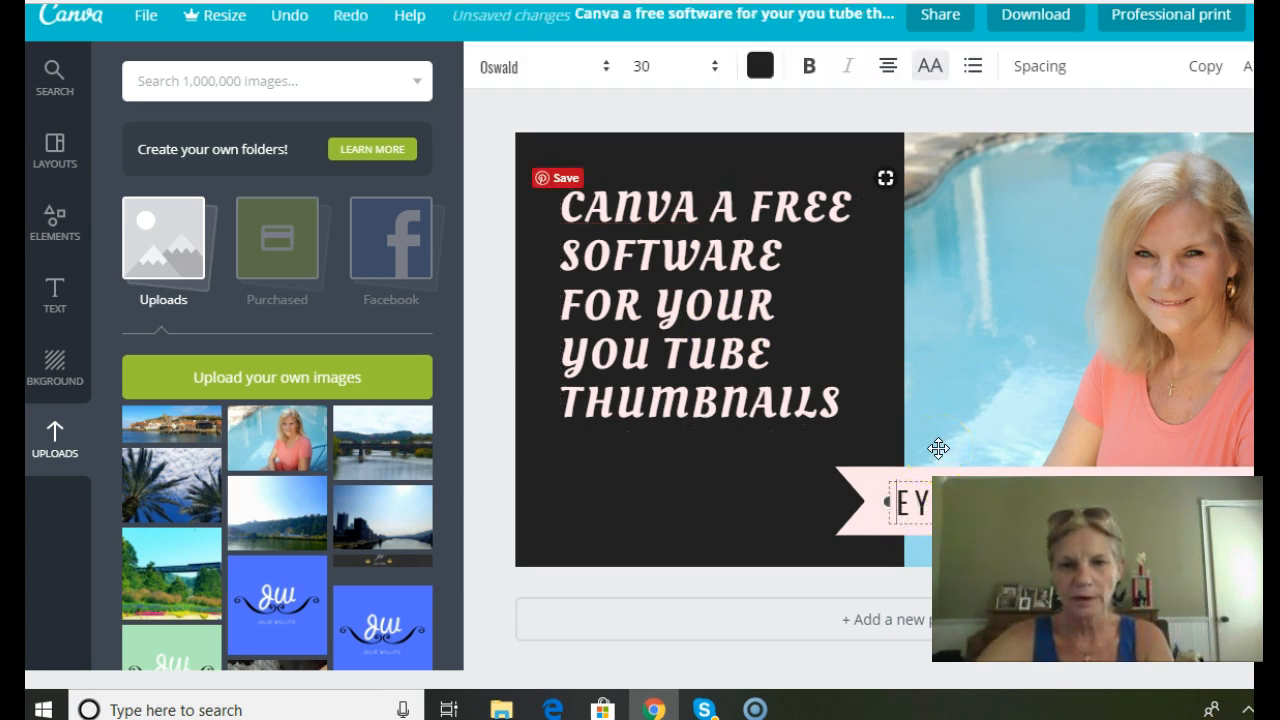
pyautogui.scroll(-1, 1036, 291)
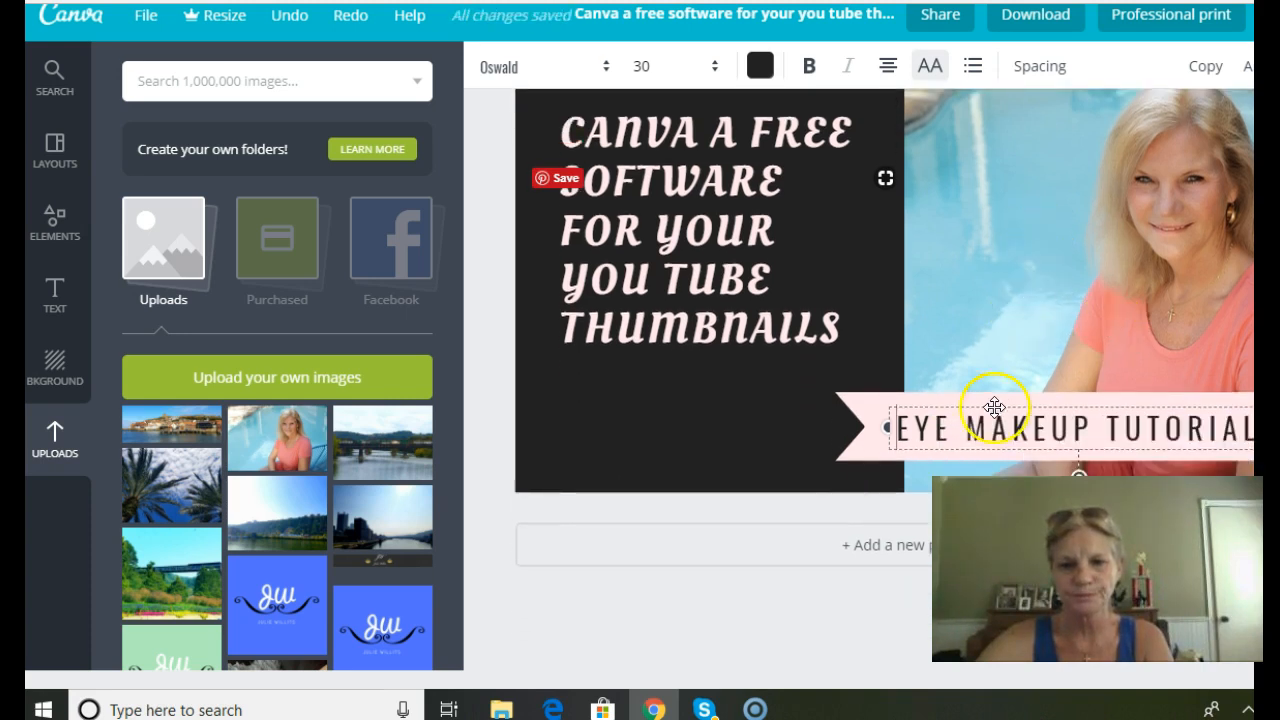
pyautogui.click(901, 430)
pyautogui.moveTo(901, 430); pyautogui.dragTo(1252, 430)
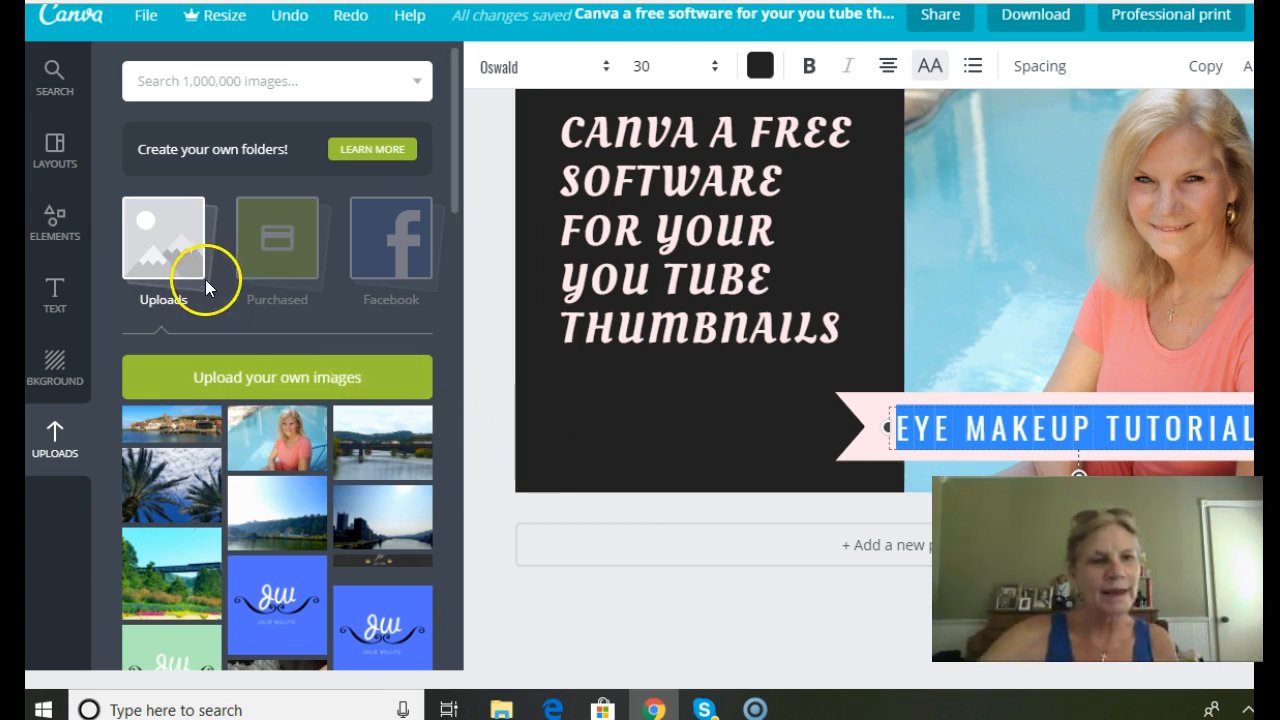
# Browse the illustrations in the elements library to examine which free graphics are available for the thumbnail.
pyautogui.click(50, 222)
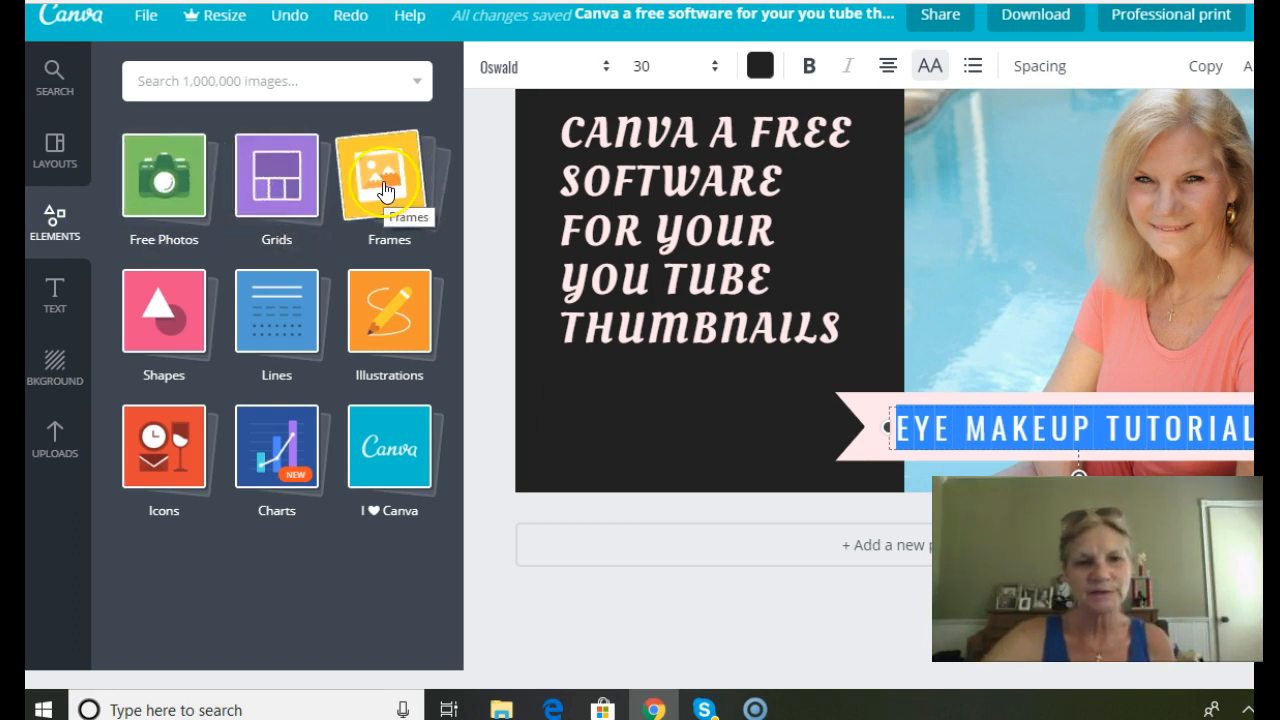
pyautogui.click(387, 339)
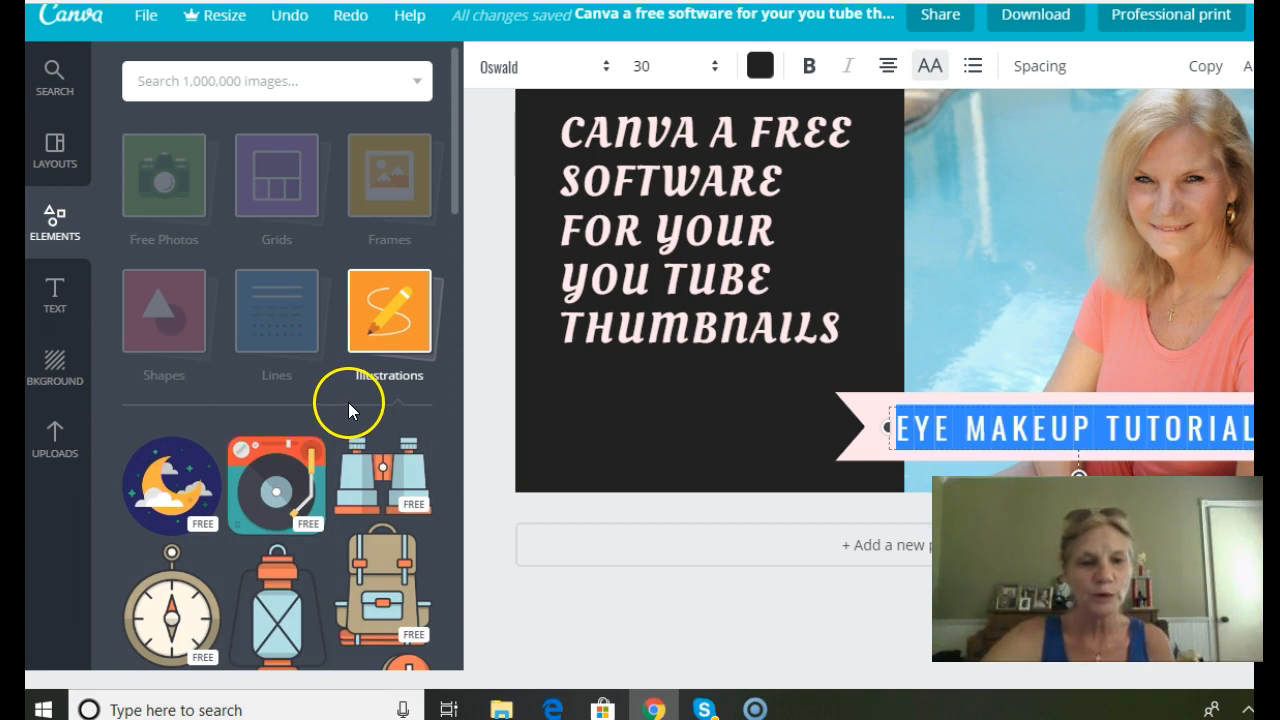
pyautogui.scroll(-3, 348, 405)
pyautogui.scroll(-3, 348, 413)
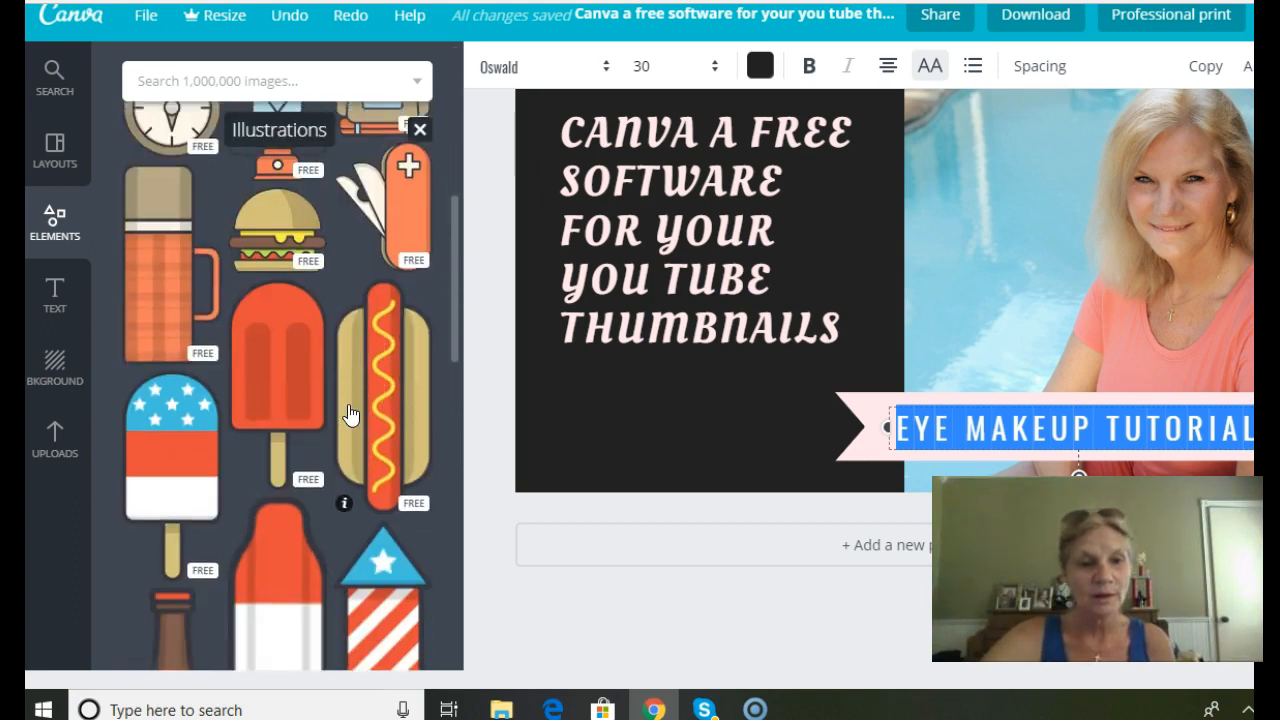
pyautogui.scroll(-1, 348, 413)
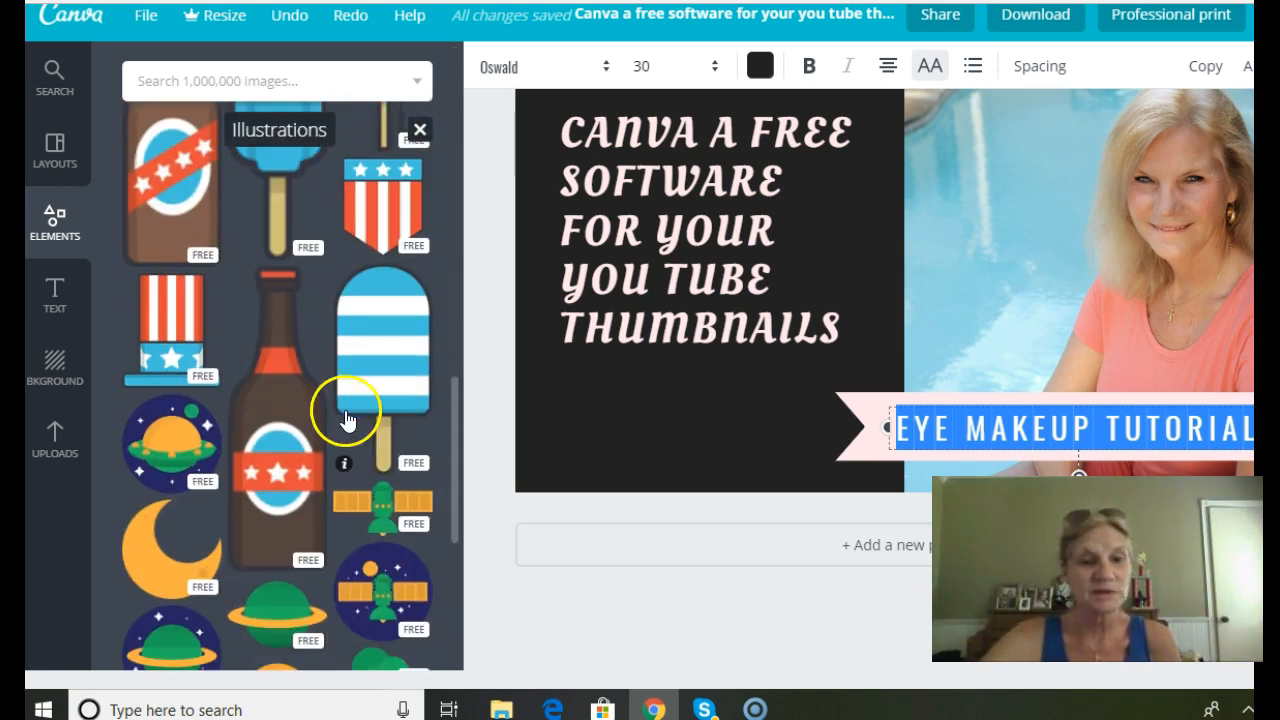
pyautogui.scroll(-1, 313, 518)
pyautogui.scroll(-2, 313, 520)
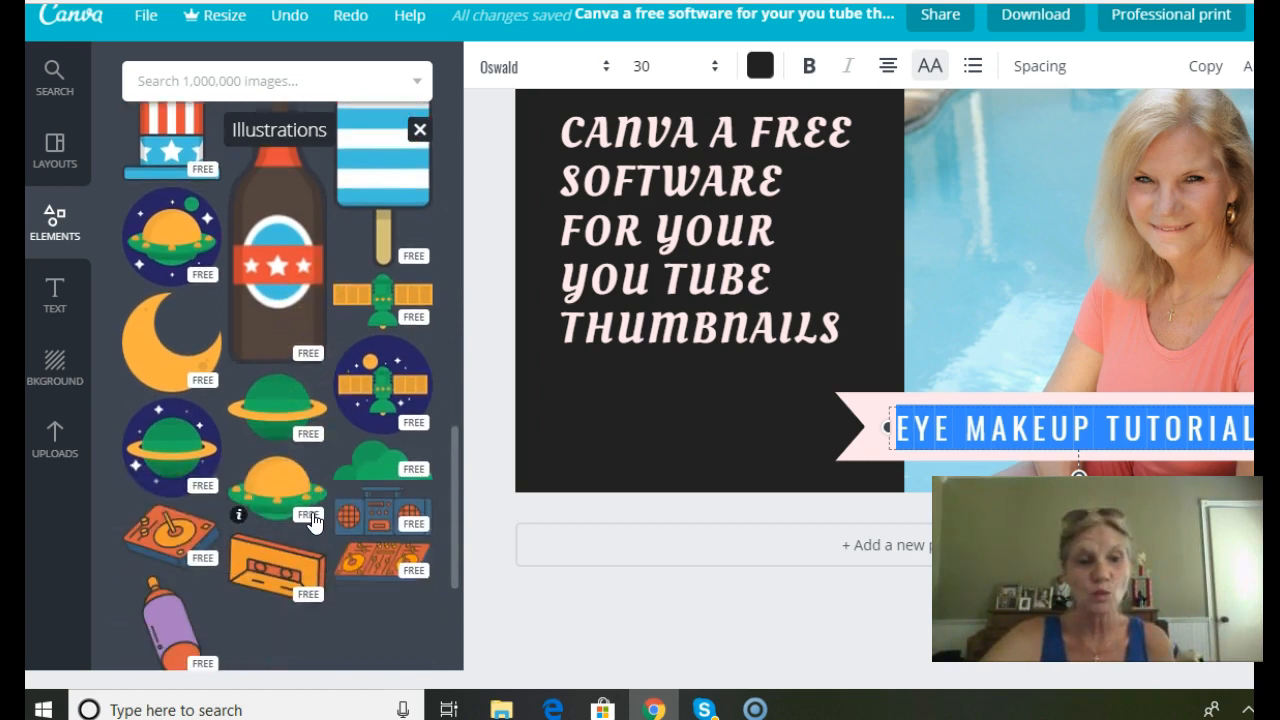
pyautogui.scroll(-1, 313, 520)
pyautogui.scroll(10, 312, 520)
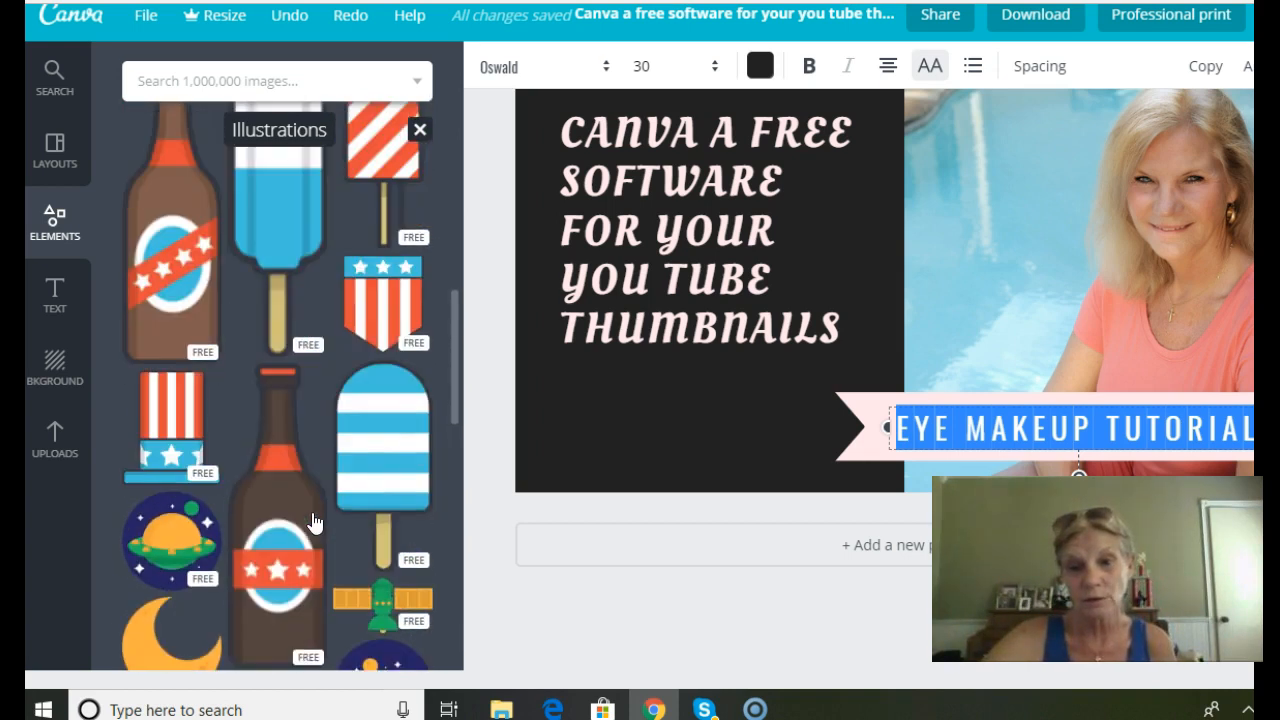
pyautogui.scroll(4, 313, 520)
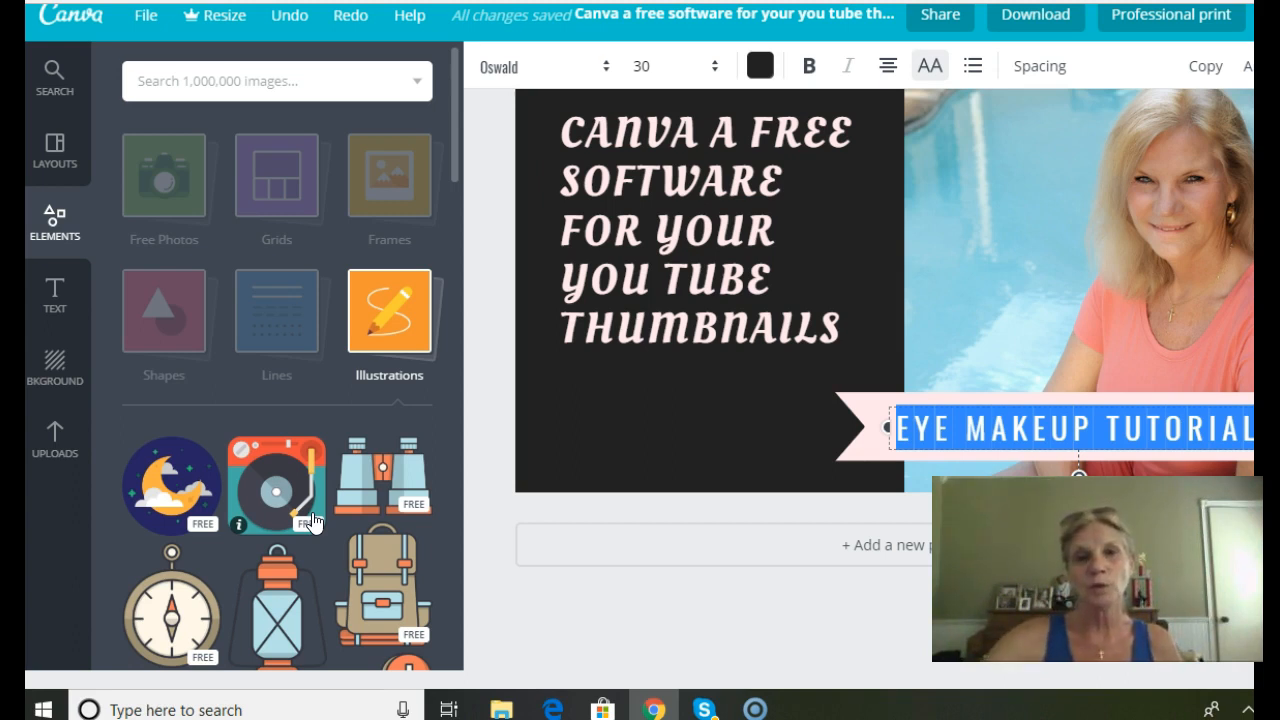
pyautogui.click(617, 418)
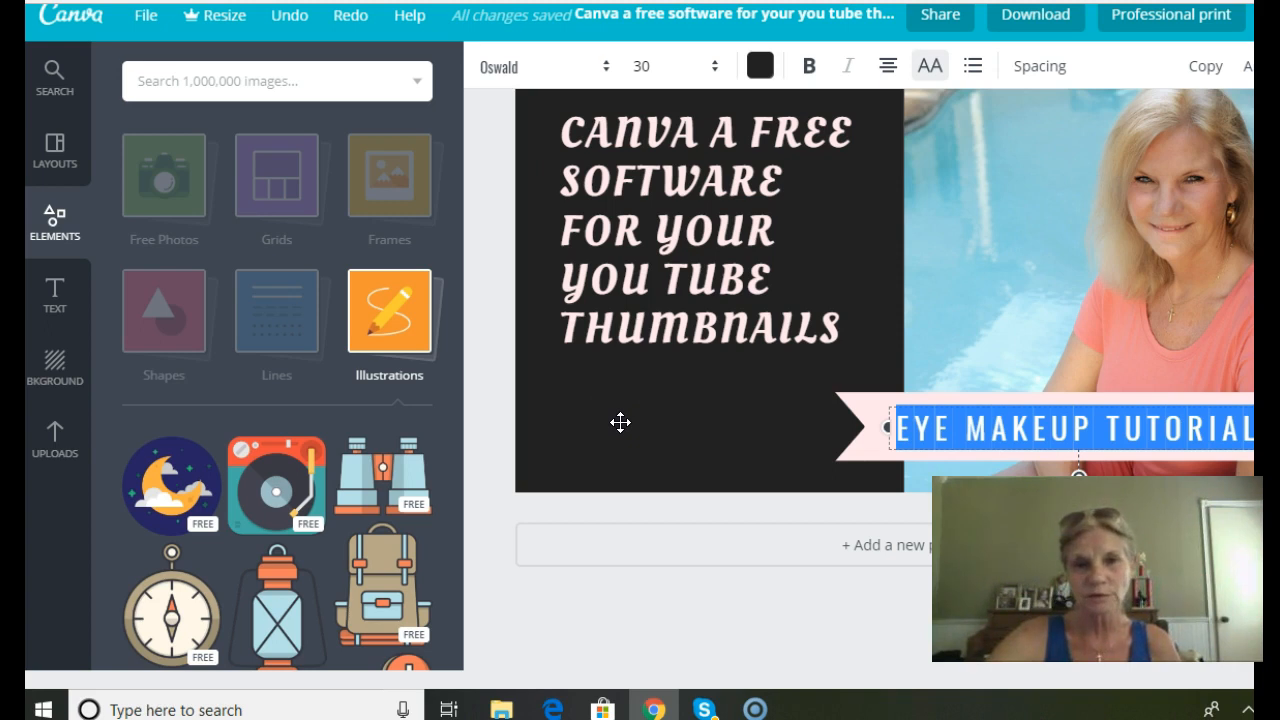
pyautogui.click(612, 446)
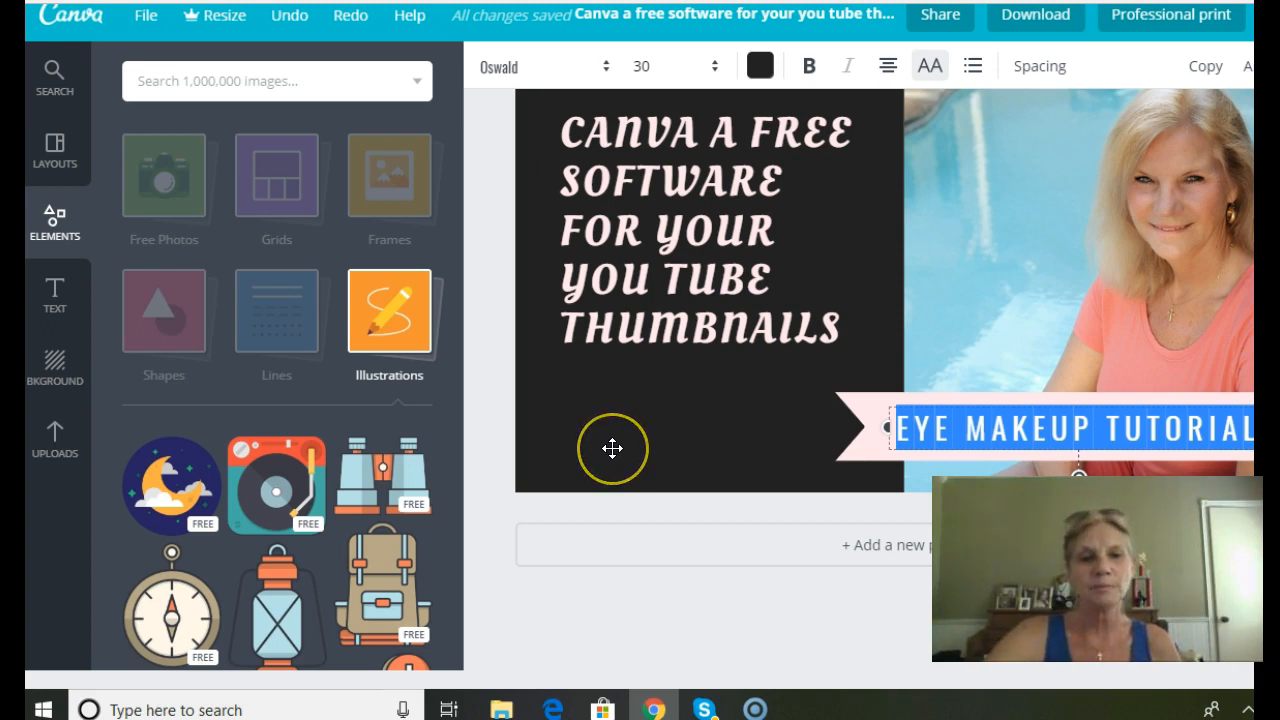